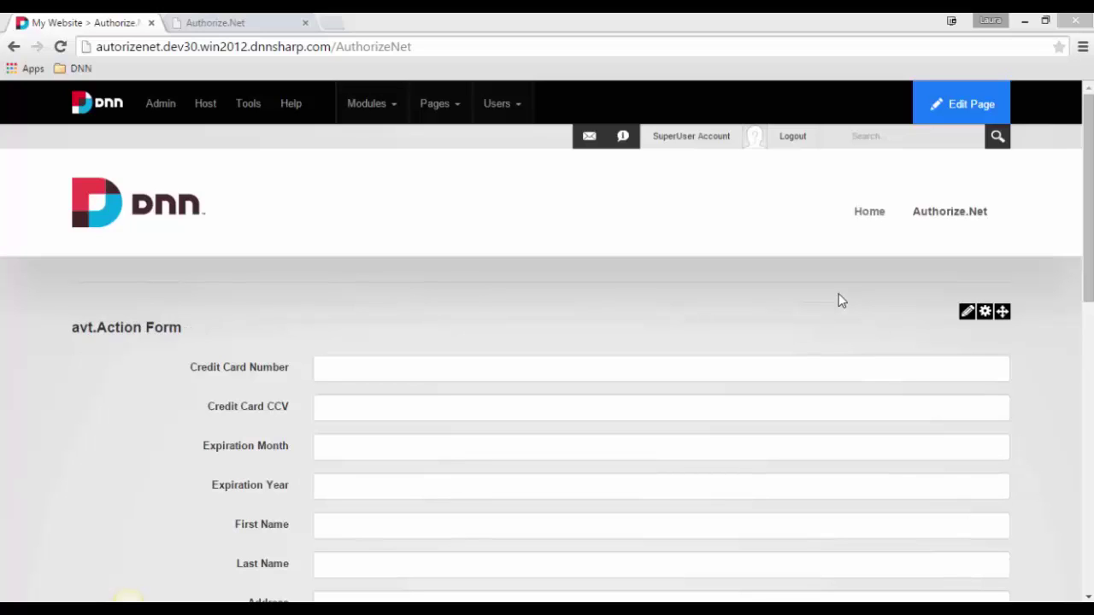
Step: Open the Action Form's full-screen Manage Form page
click(771, 247)
scroll(718, 256, down, 2)
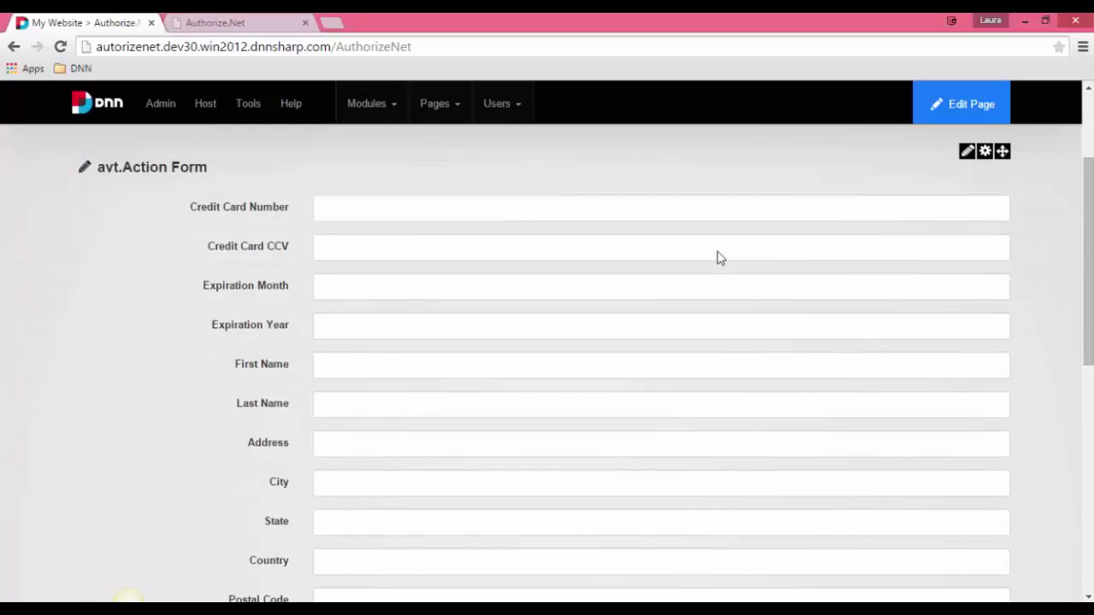
scroll(718, 256, up, 2)
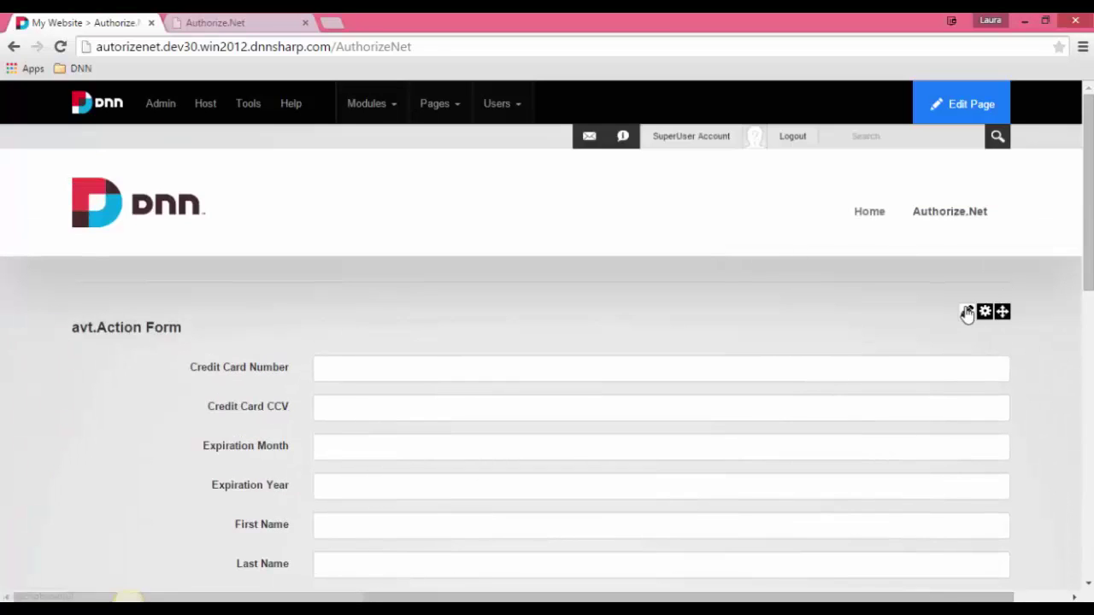
mouse_move(964, 313)
click(904, 356)
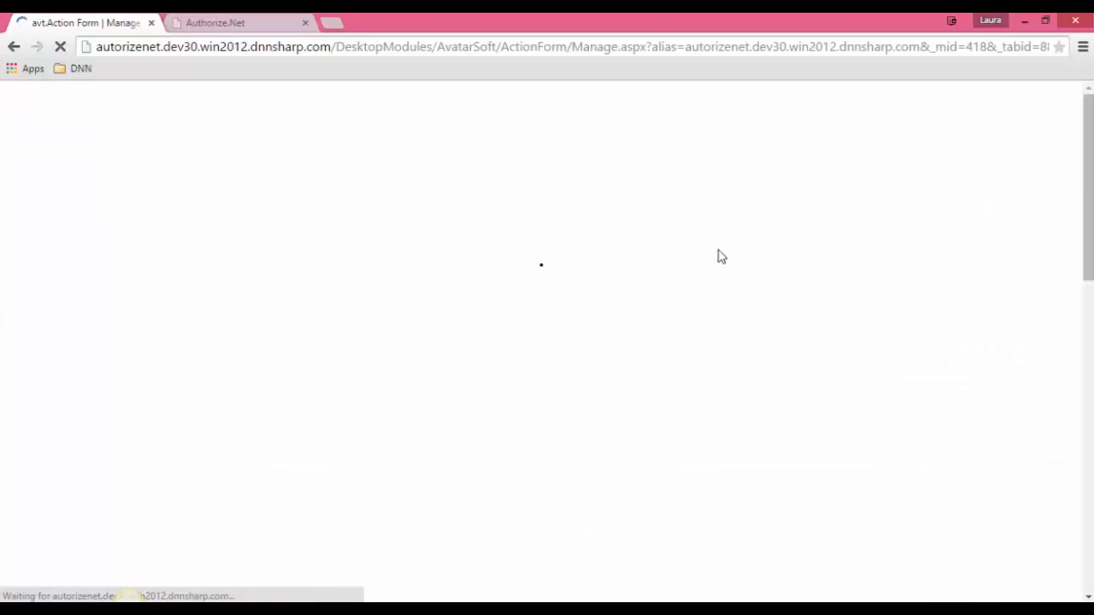
Step: Expand the Submit button's settings and browse its Add Action list, including Authorize.Net
scroll(264, 249, down, 6)
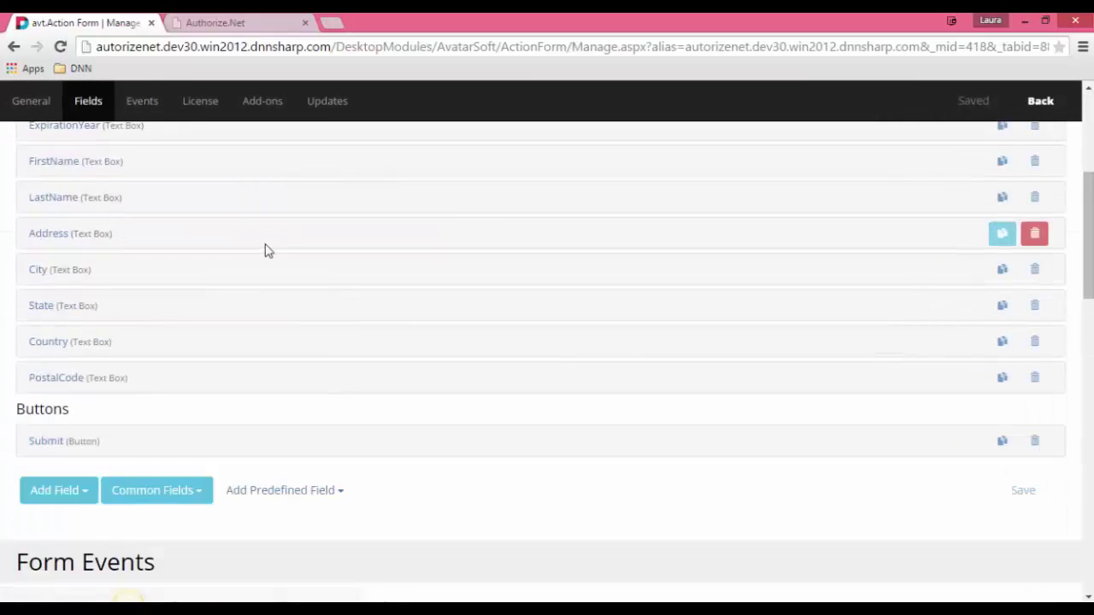
click(448, 266)
scroll(484, 239, down, 8)
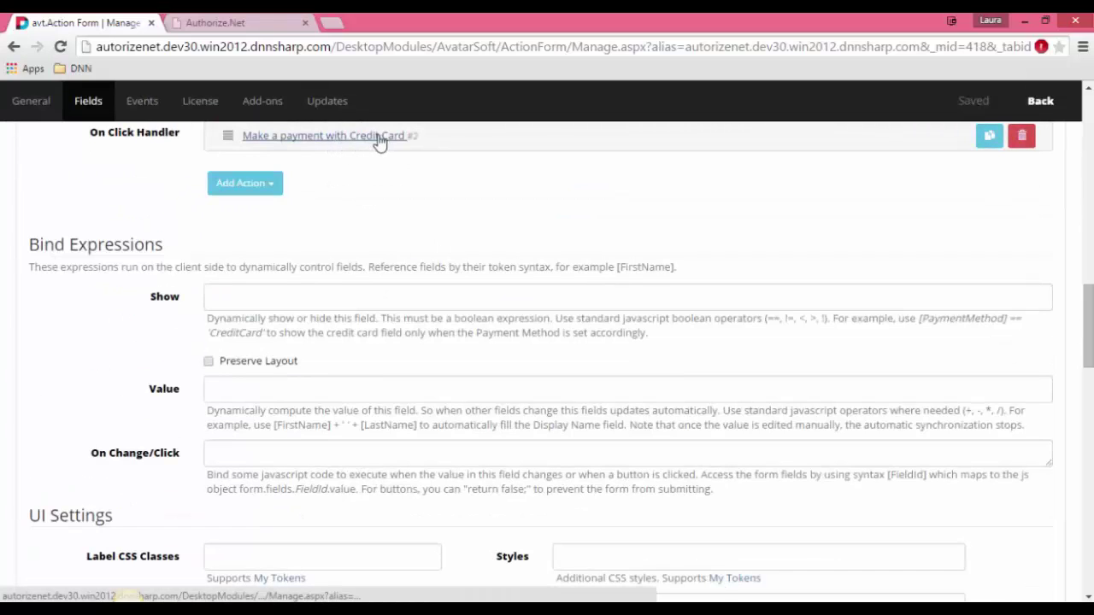
click(244, 176)
mouse_move(274, 214)
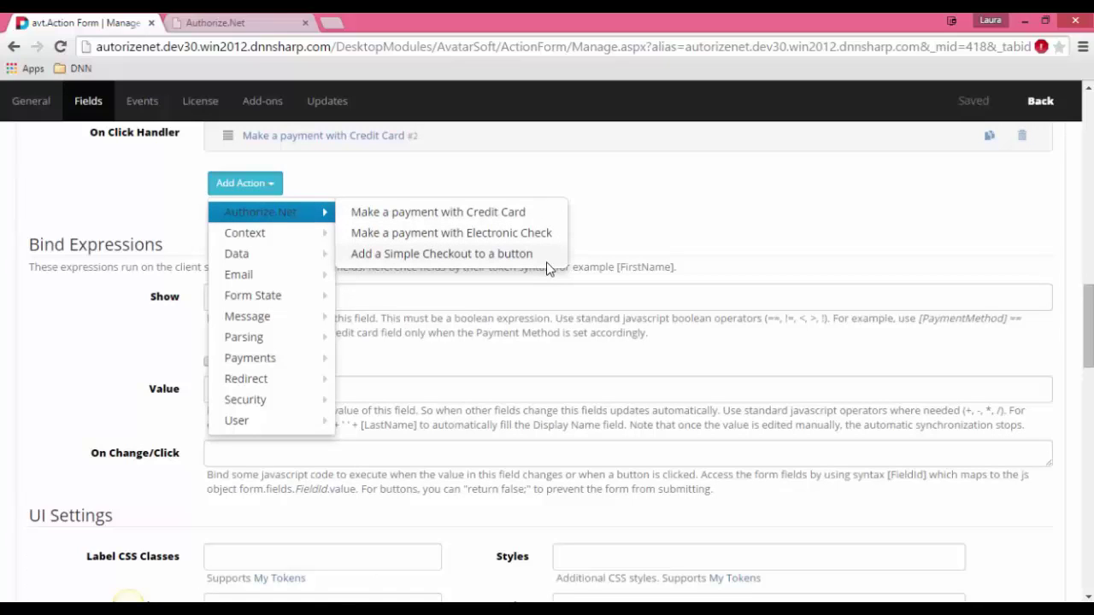
scroll(692, 203, up, 2)
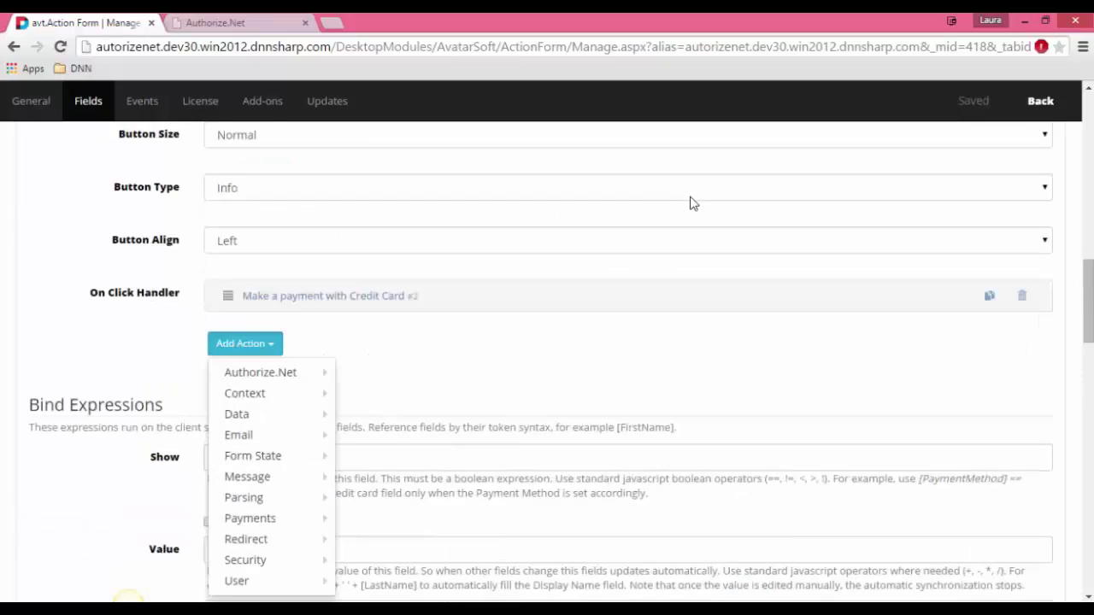
Step: Expand the Make a payment with Credit Card action's settings
scroll(692, 203, up, 1)
scroll(325, 363, down, 2)
click(284, 218)
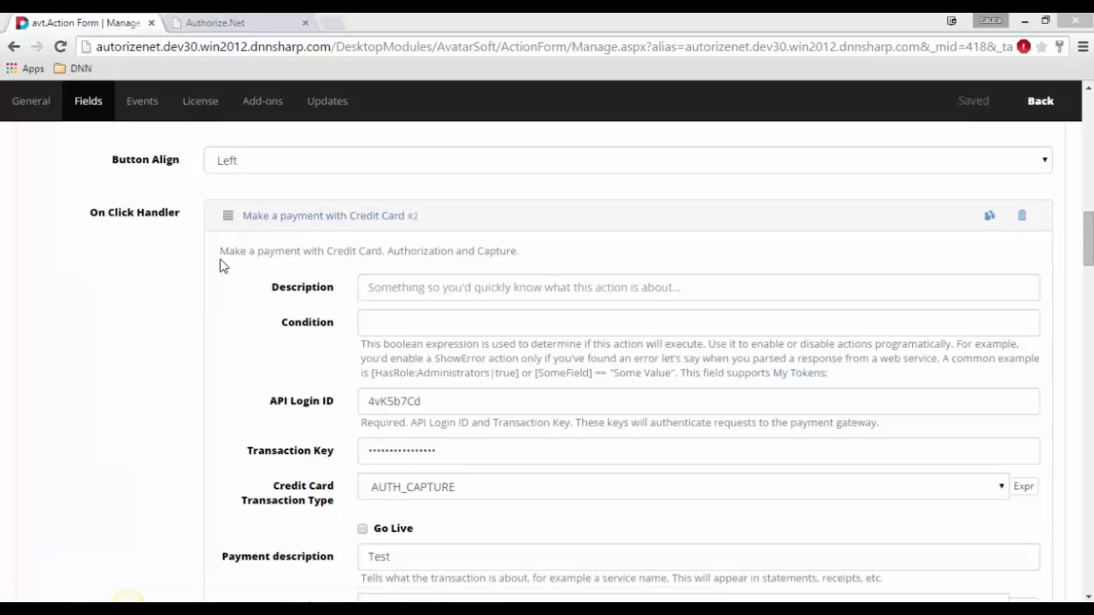
scroll(213, 265, down, 2)
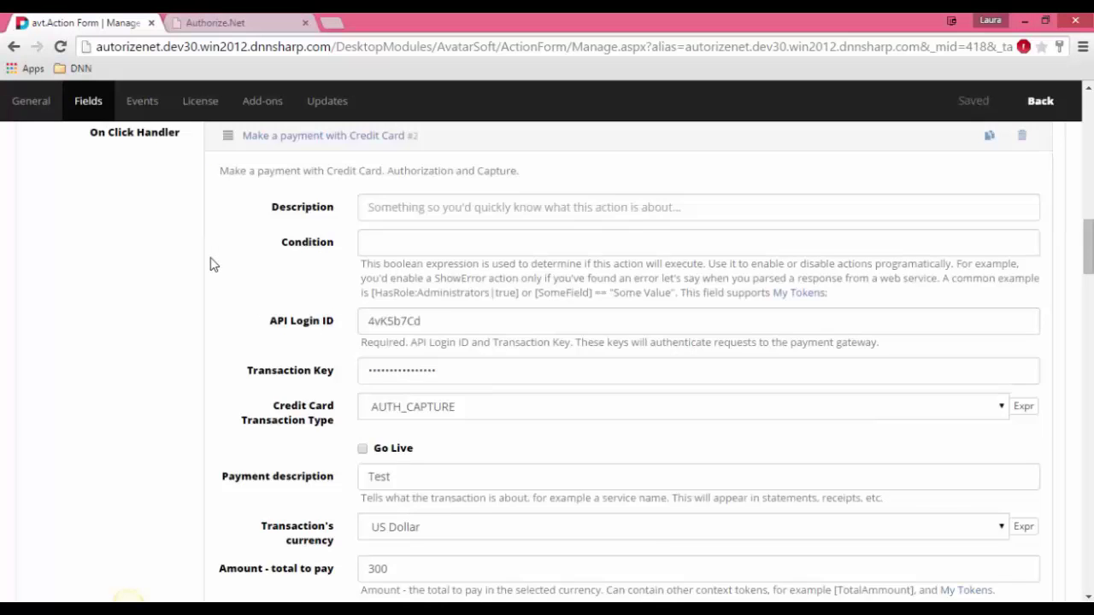
Step: Point out the API Login ID and Transaction Key fields, then switch to the Authorize.Net sandbox
drag(271, 249, 348, 250)
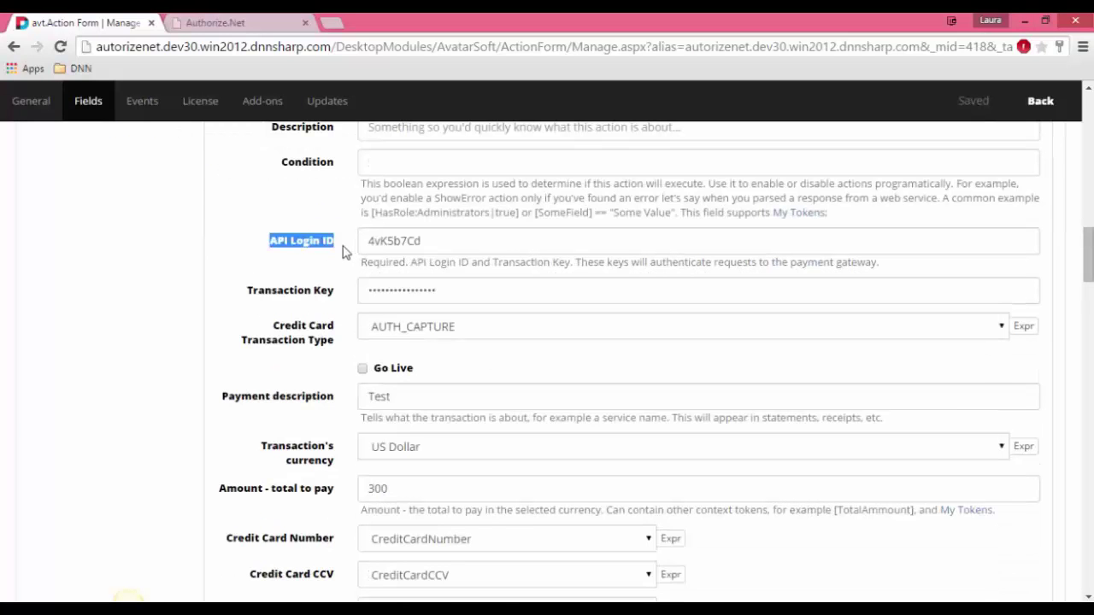
click(342, 252)
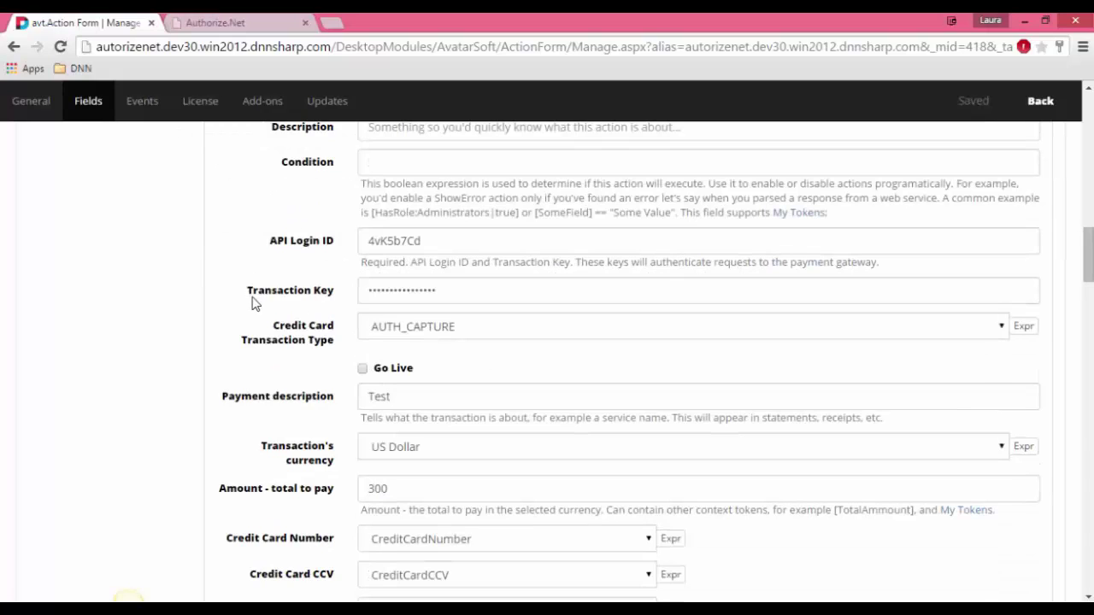
drag(253, 301, 332, 299)
click(337, 299)
click(270, 26)
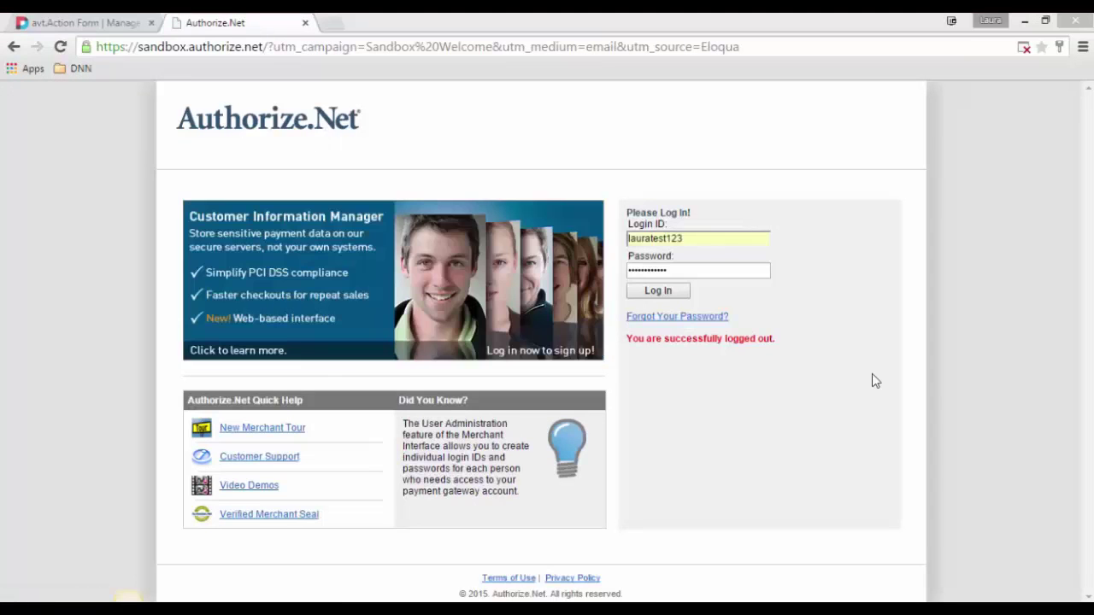
Step: Log into the Authorize.Net sandbox and open Account > API Login ID and Transaction Key
click(684, 291)
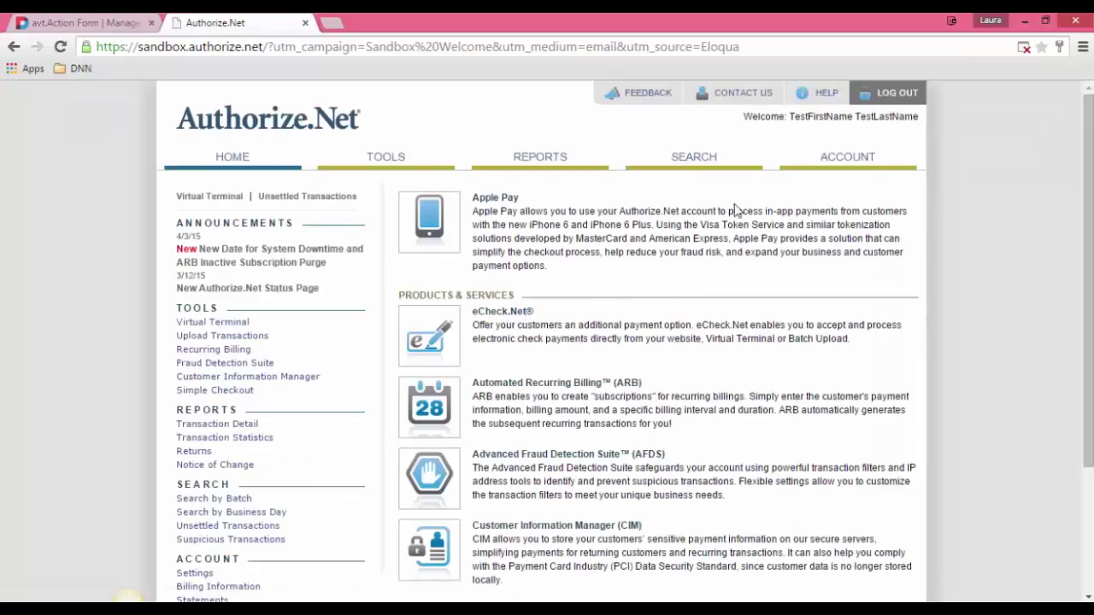
click(843, 162)
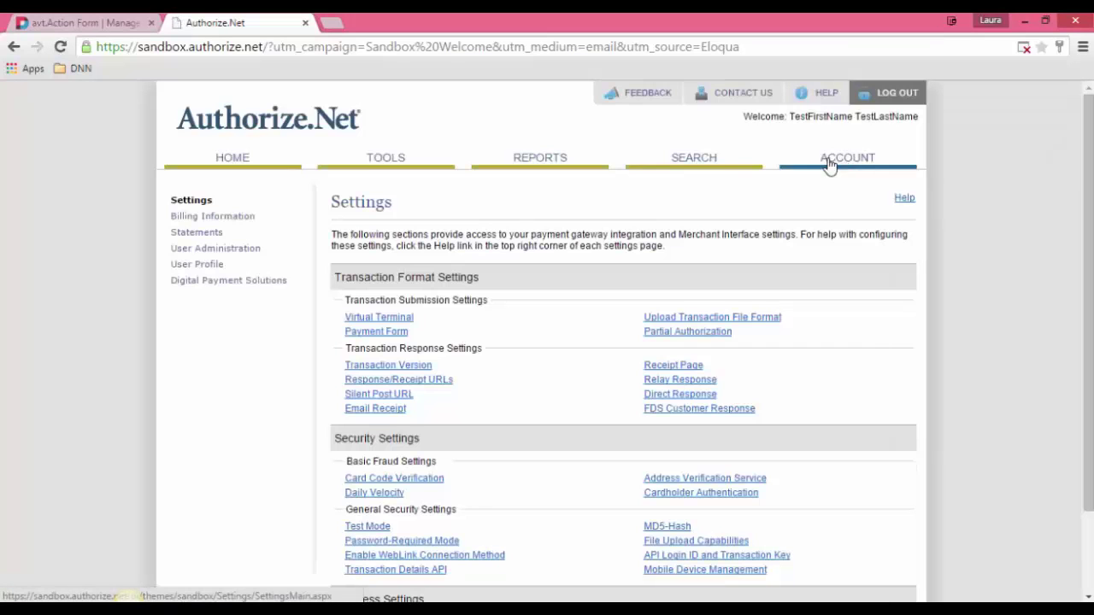
scroll(540, 306, down, 2)
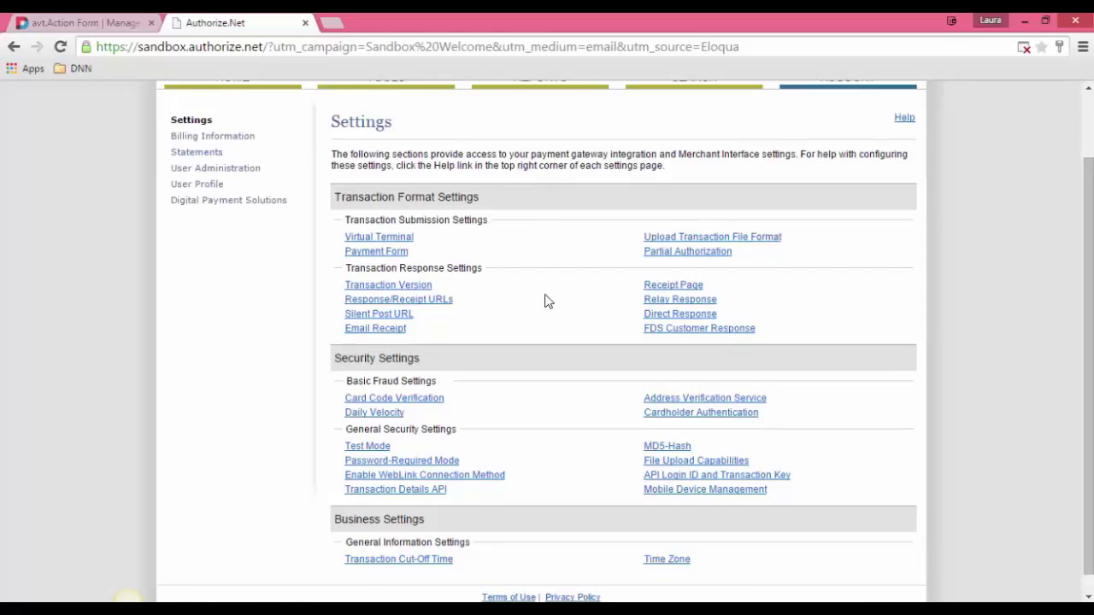
scroll(551, 282, down, 1)
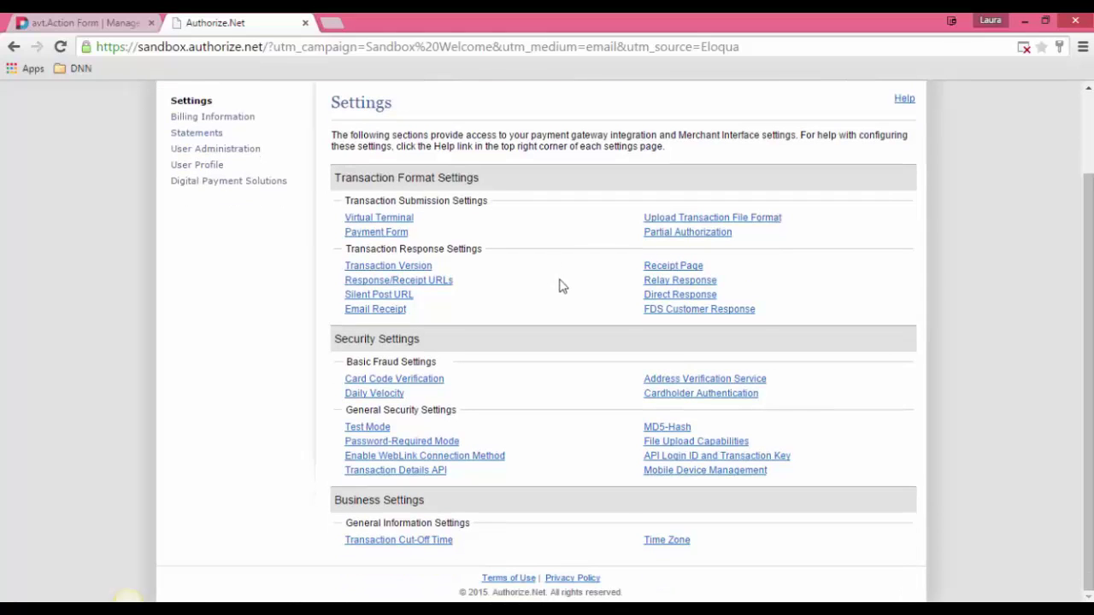
click(774, 464)
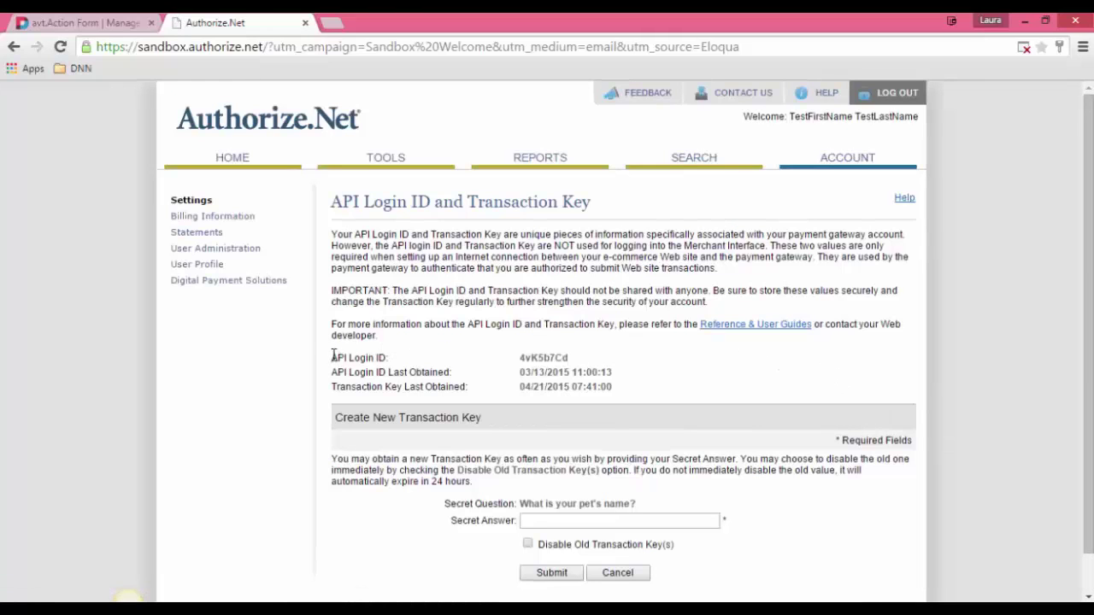
Step: Review the sandbox API Login ID and the note on obtaining a new Transaction Key
drag(333, 358, 583, 357)
click(622, 371)
scroll(513, 337, down, 1)
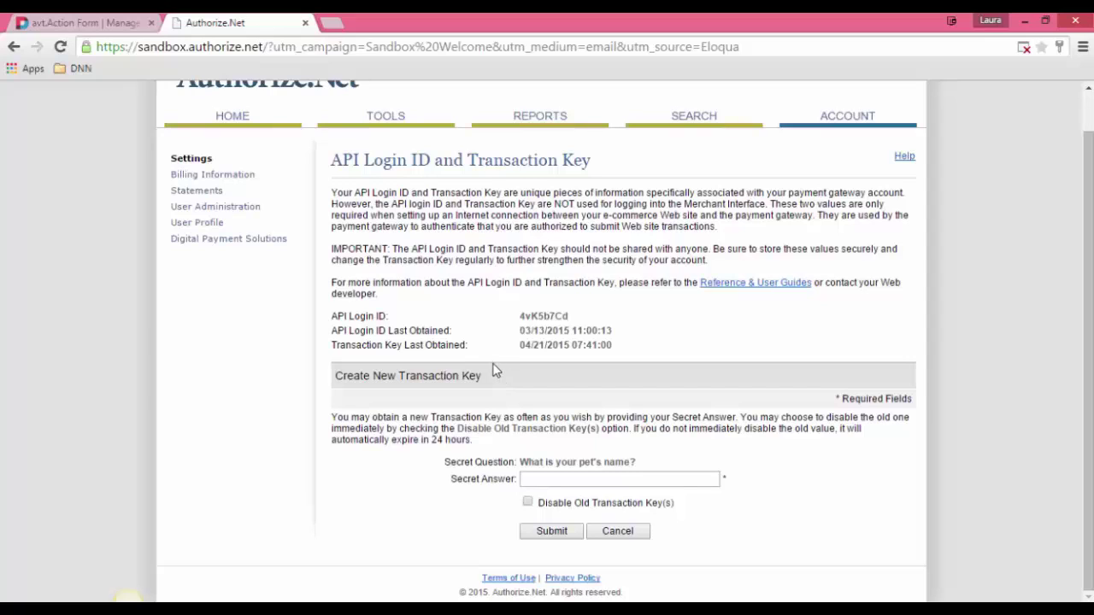
drag(375, 417, 498, 417)
click(647, 413)
Step: Focus the Secret Answer field, then return to the Action Form settings
click(553, 479)
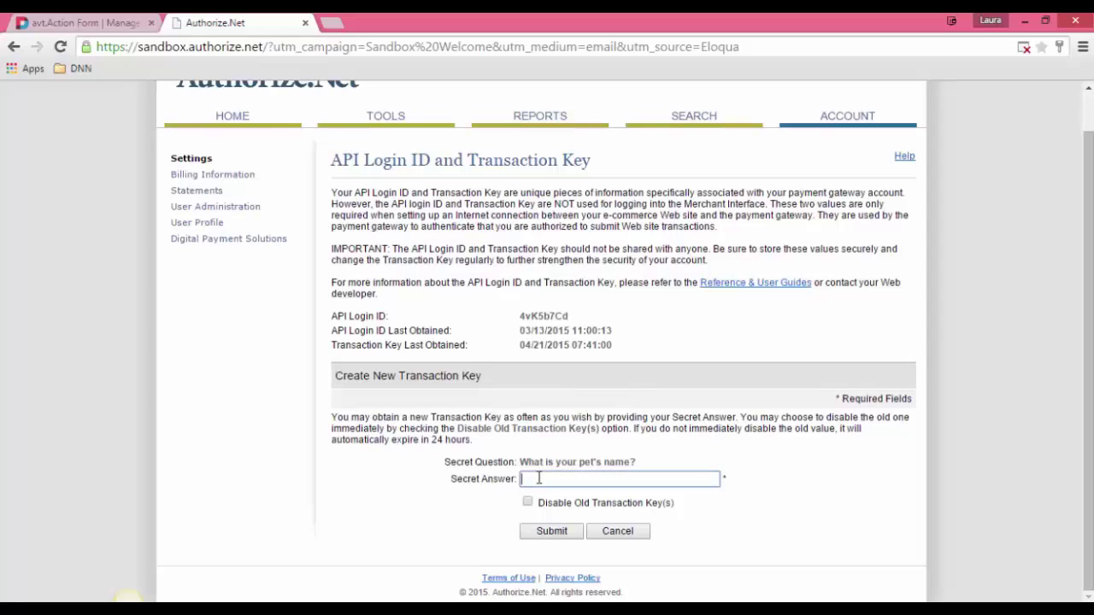
click(686, 450)
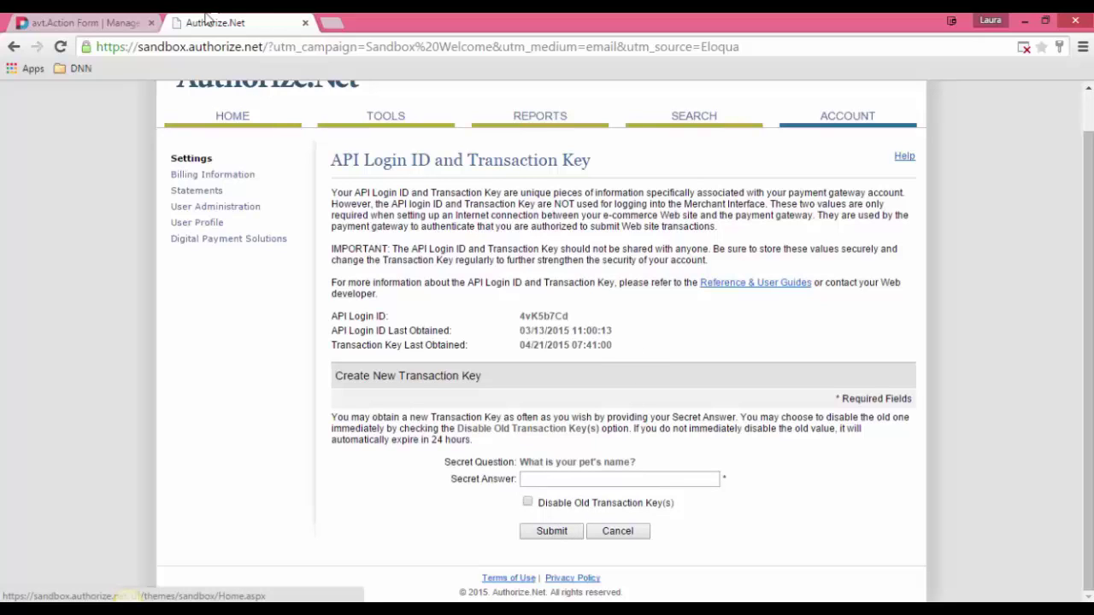
click(86, 23)
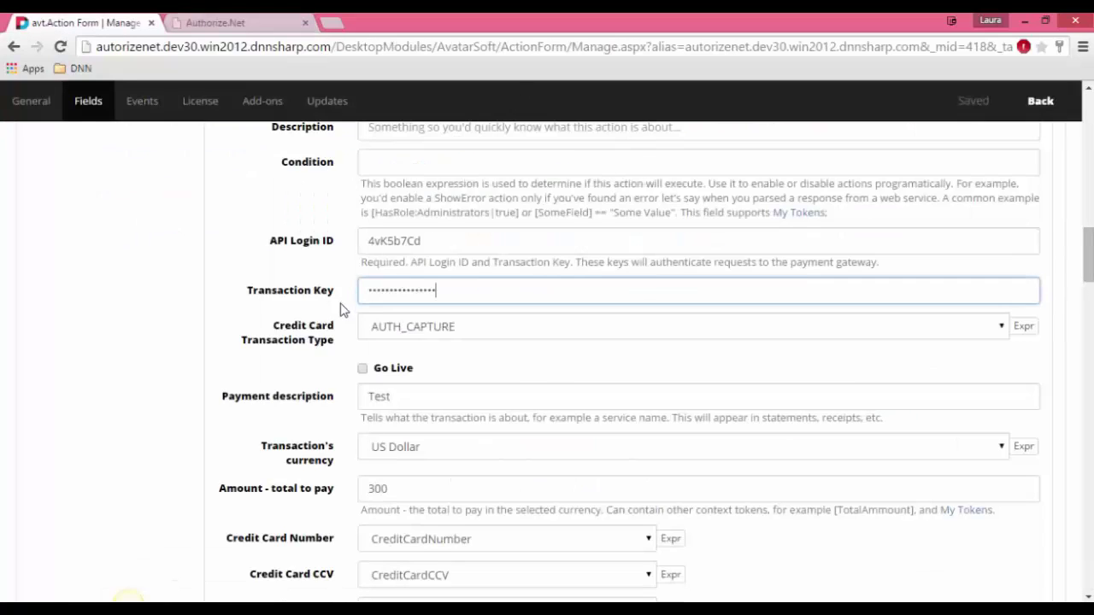
Step: Paste the new Transaction Key over the old one and keep AUTH_CAPTURE as transaction type
drag(481, 293, 353, 289)
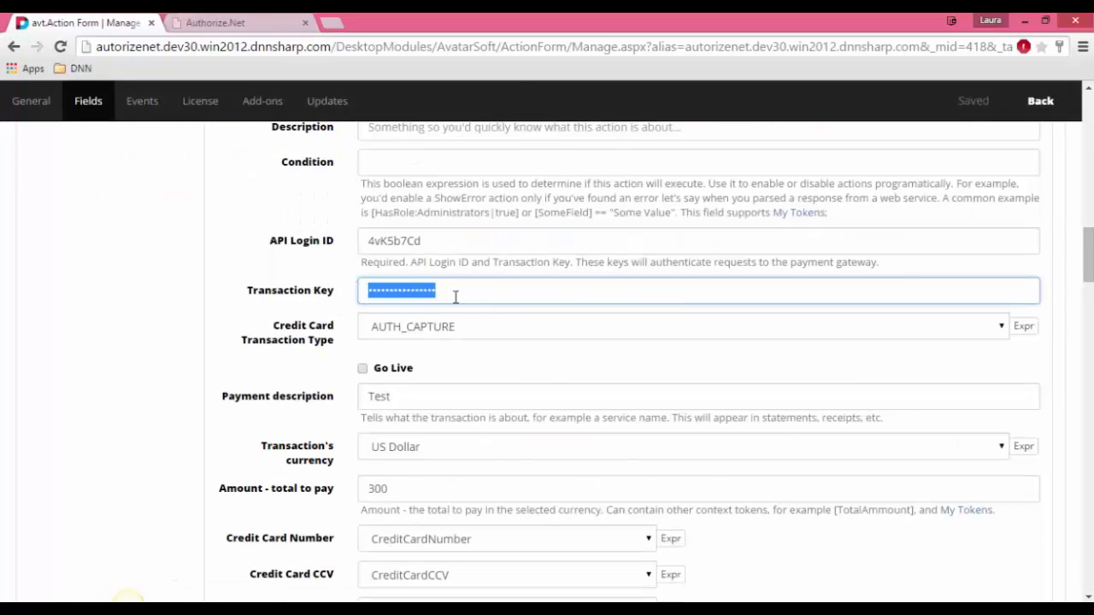
key(ctrl+v)
scroll(224, 282, down, 1)
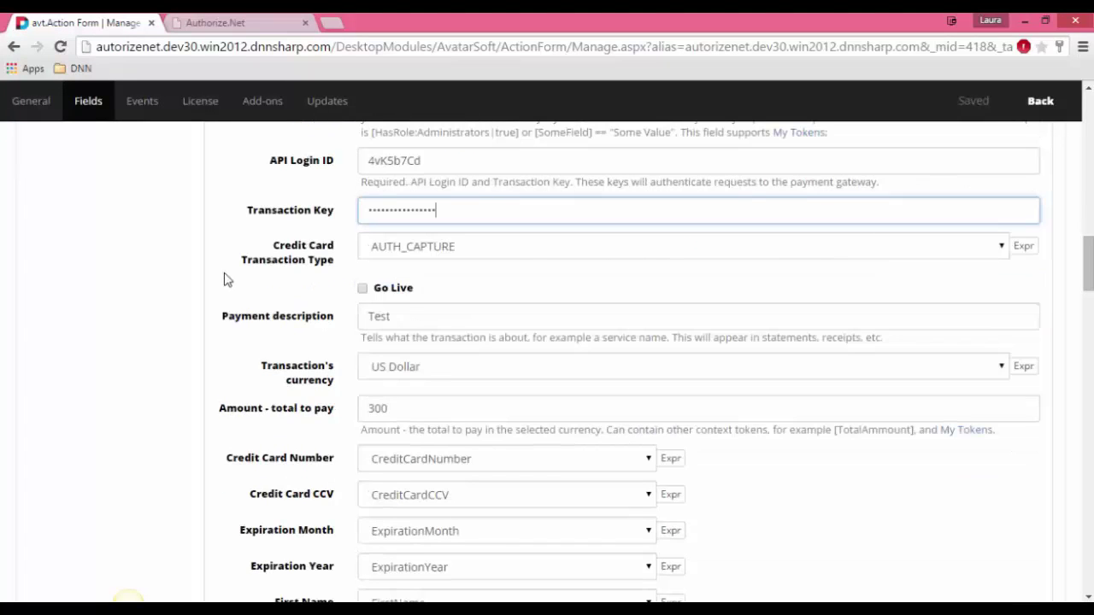
click(470, 246)
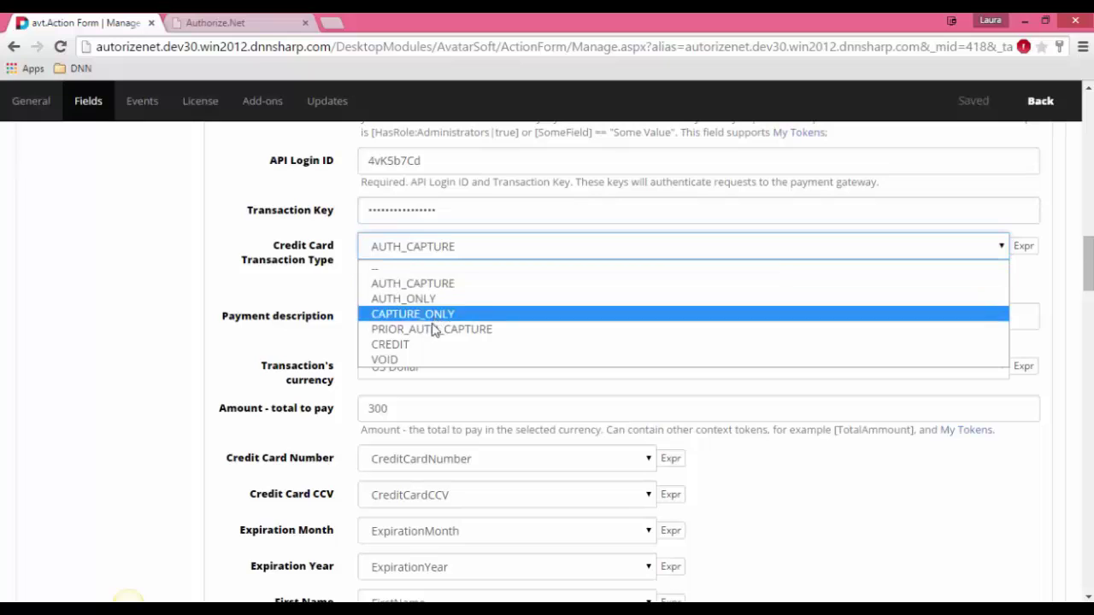
click(427, 287)
scroll(286, 282, down, 1)
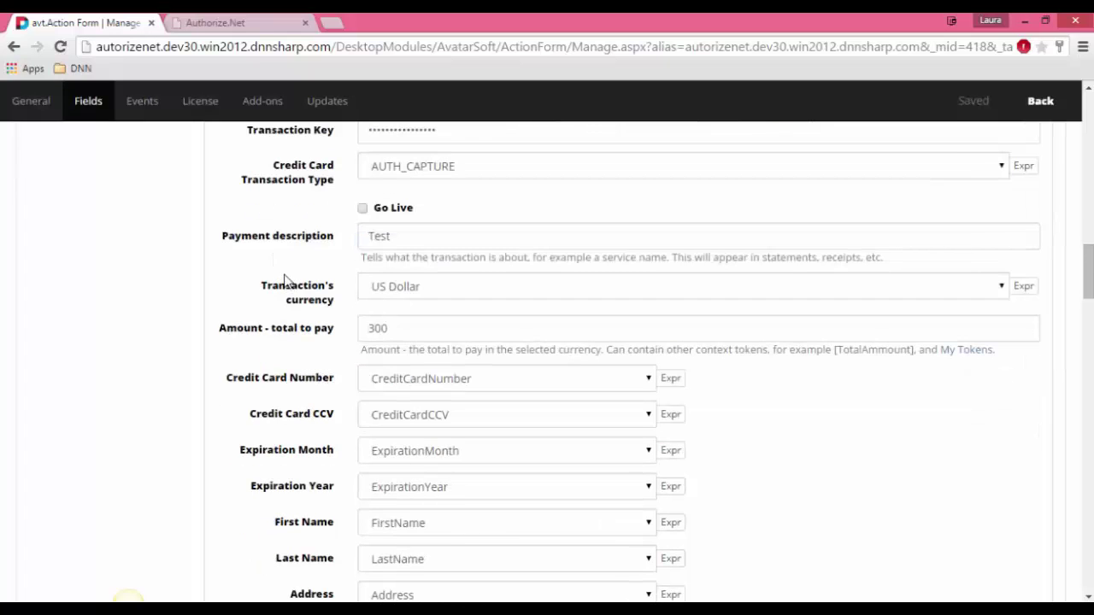
click(346, 238)
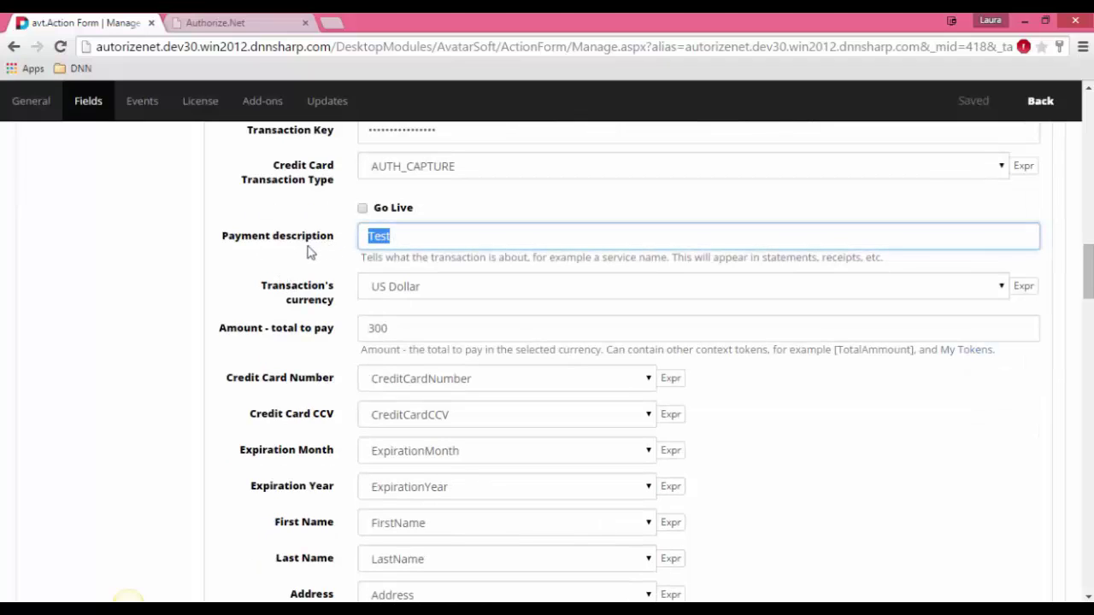
click(308, 249)
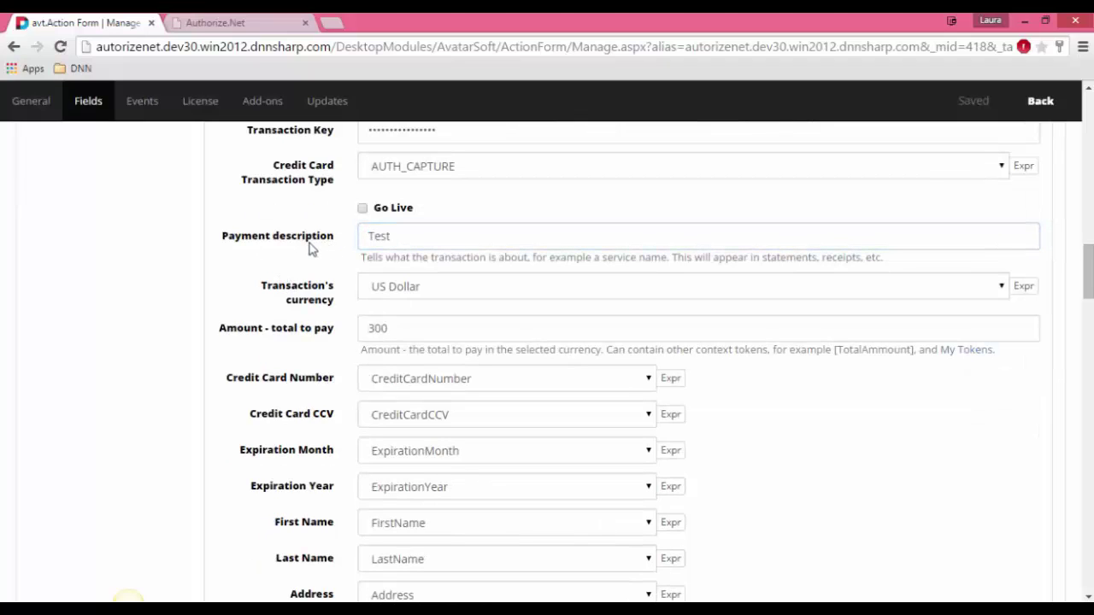
click(613, 291)
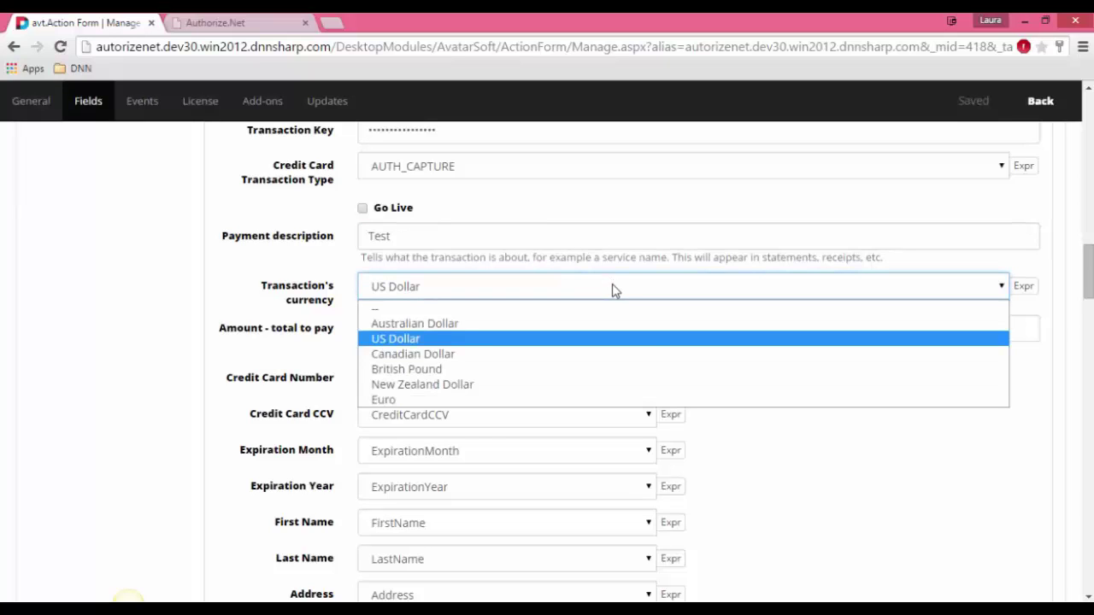
scroll(613, 290, down, 1)
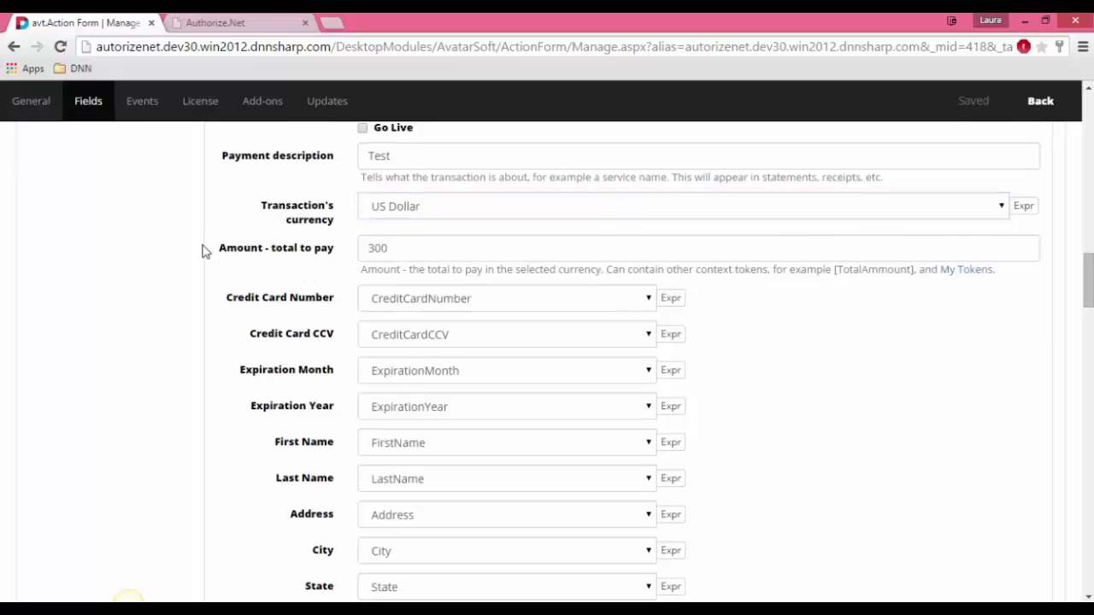
drag(217, 251, 413, 250)
click(437, 250)
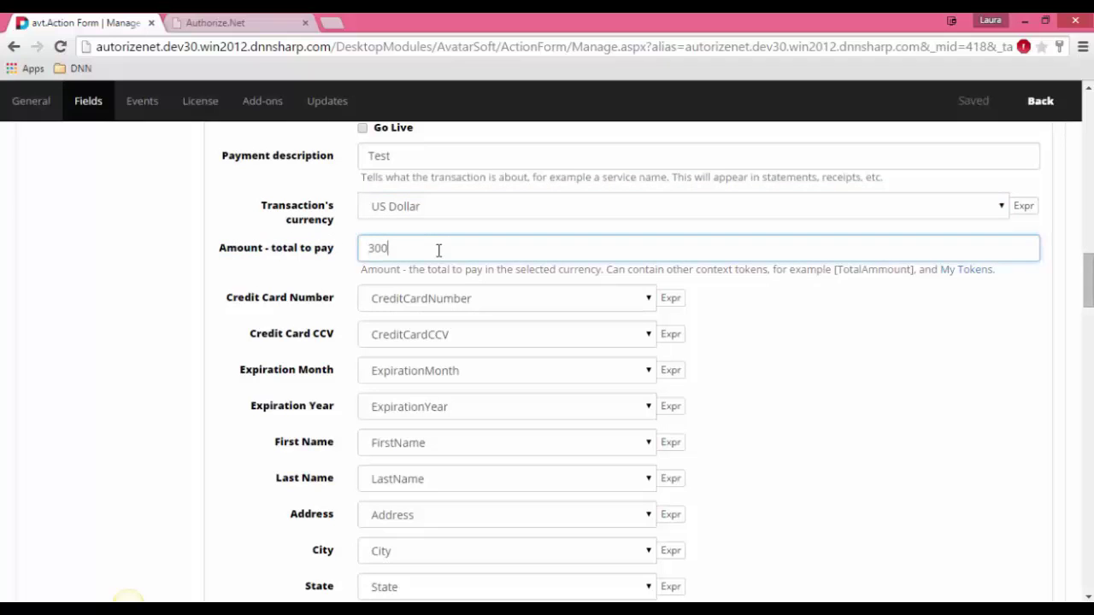
scroll(443, 249, down, 1)
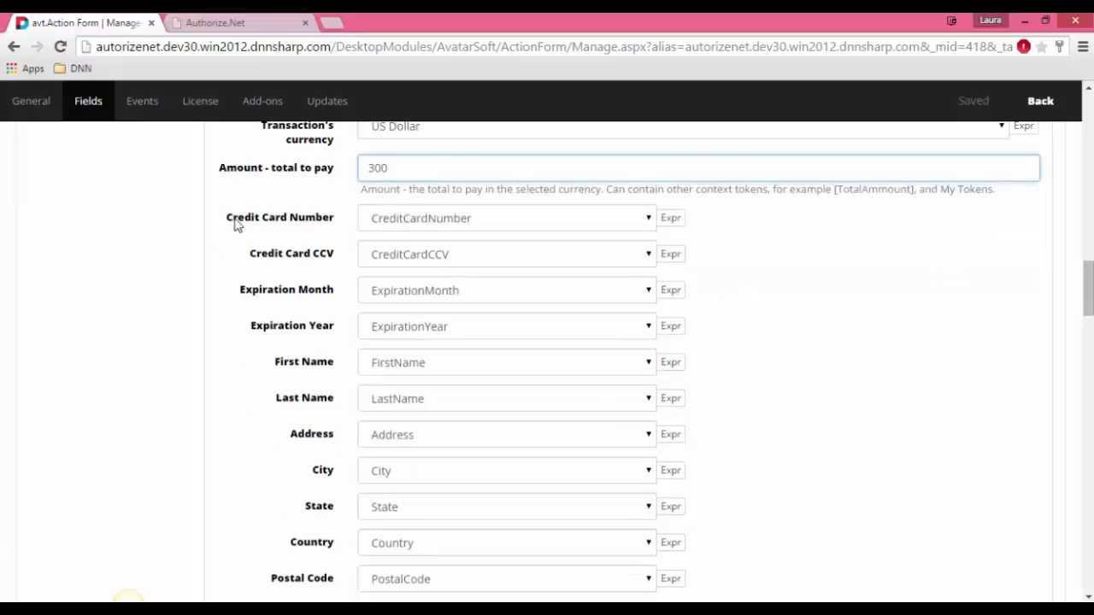
drag(227, 219, 290, 222)
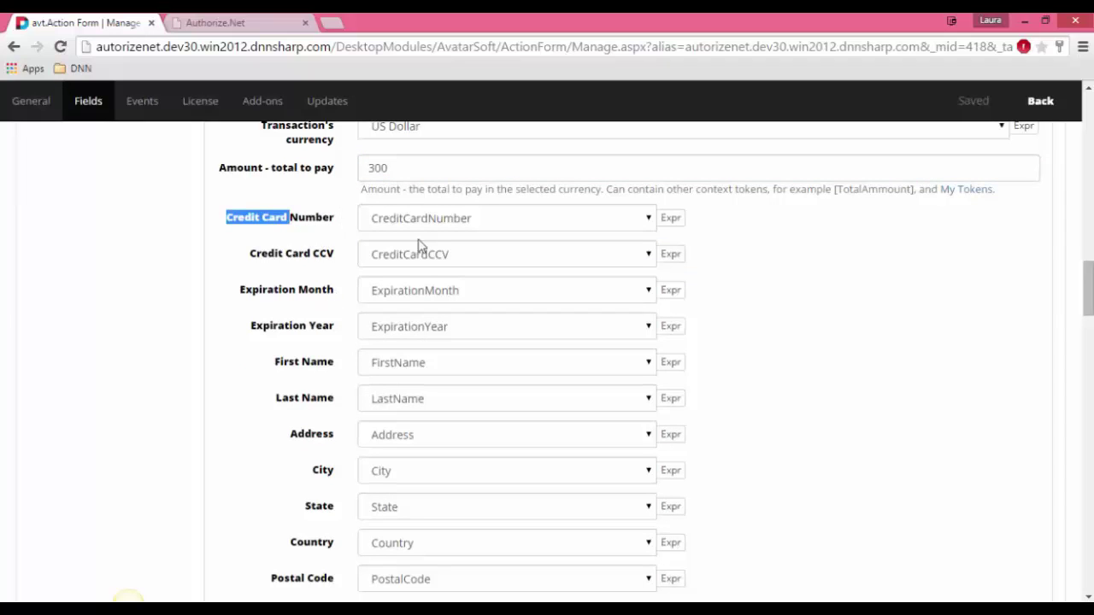
click(516, 225)
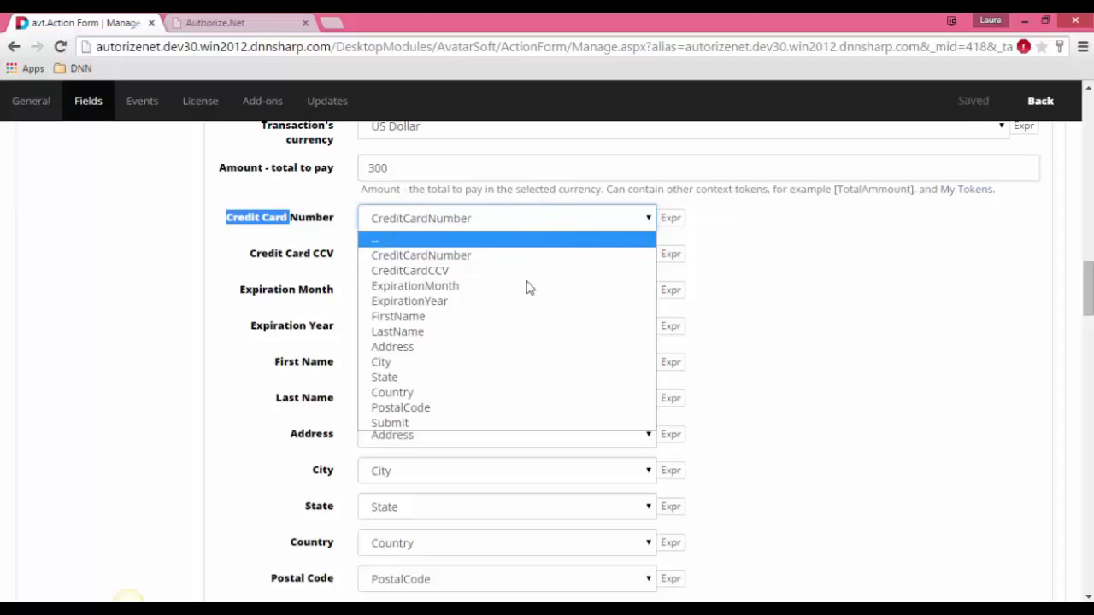
click(505, 225)
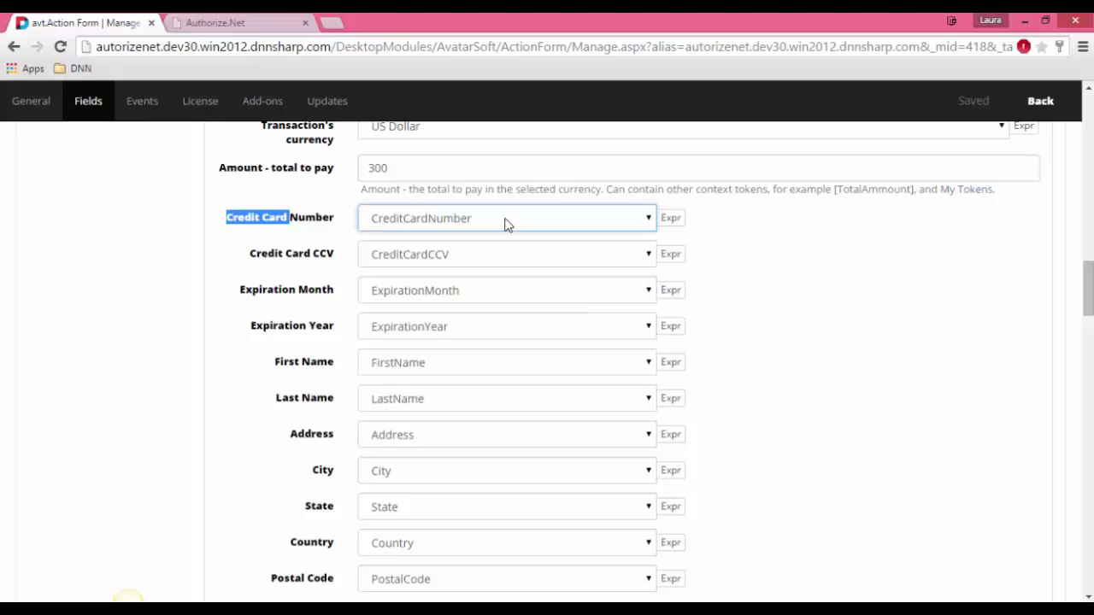
click(312, 271)
scroll(312, 271, down, 3)
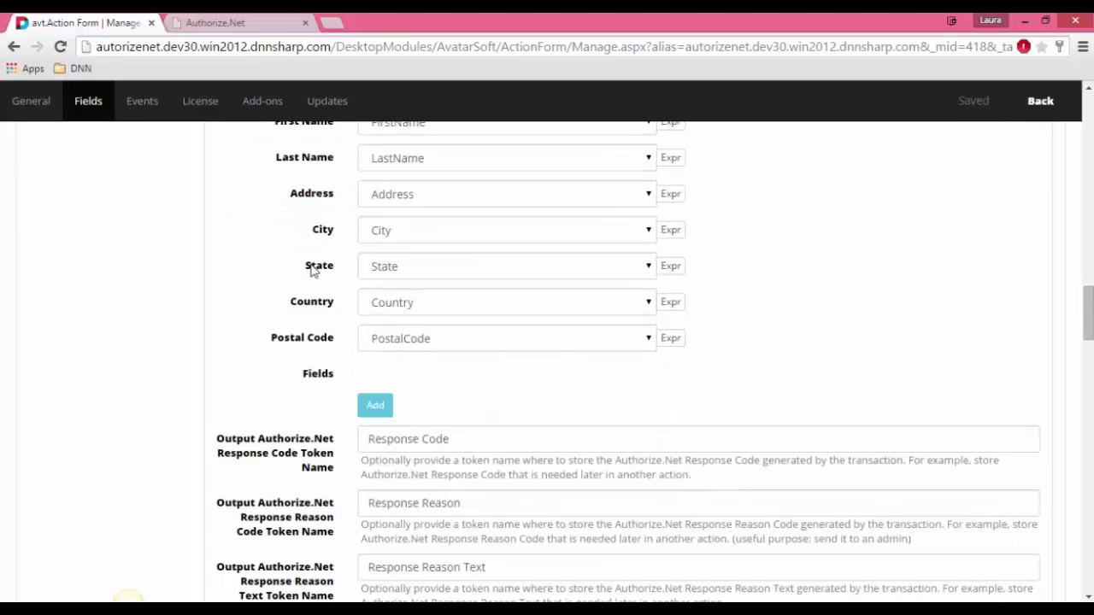
scroll(279, 262, up, 3)
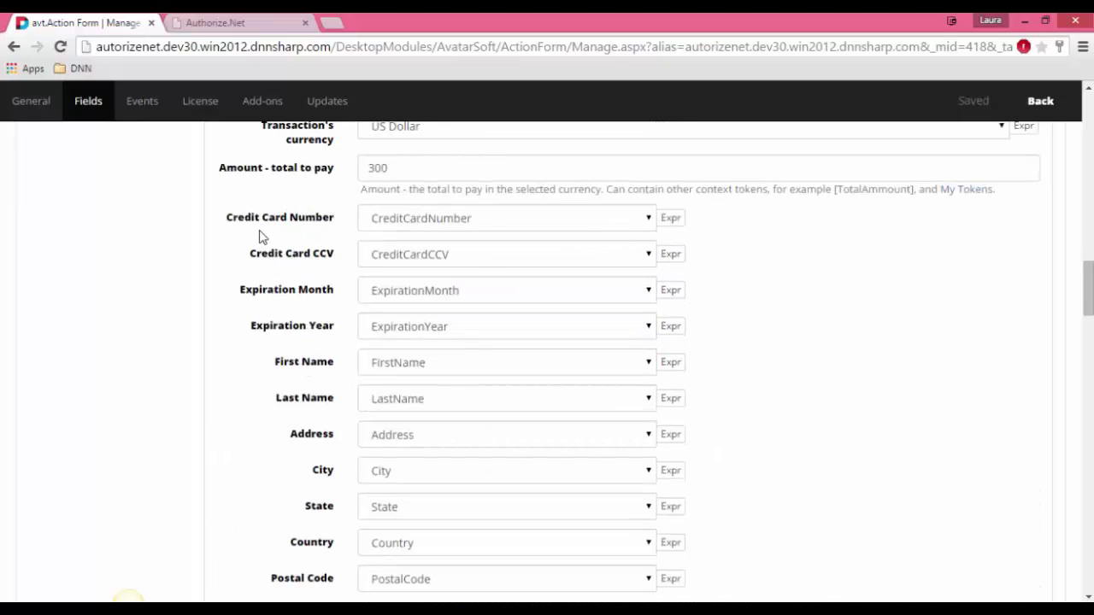
drag(220, 224, 349, 218)
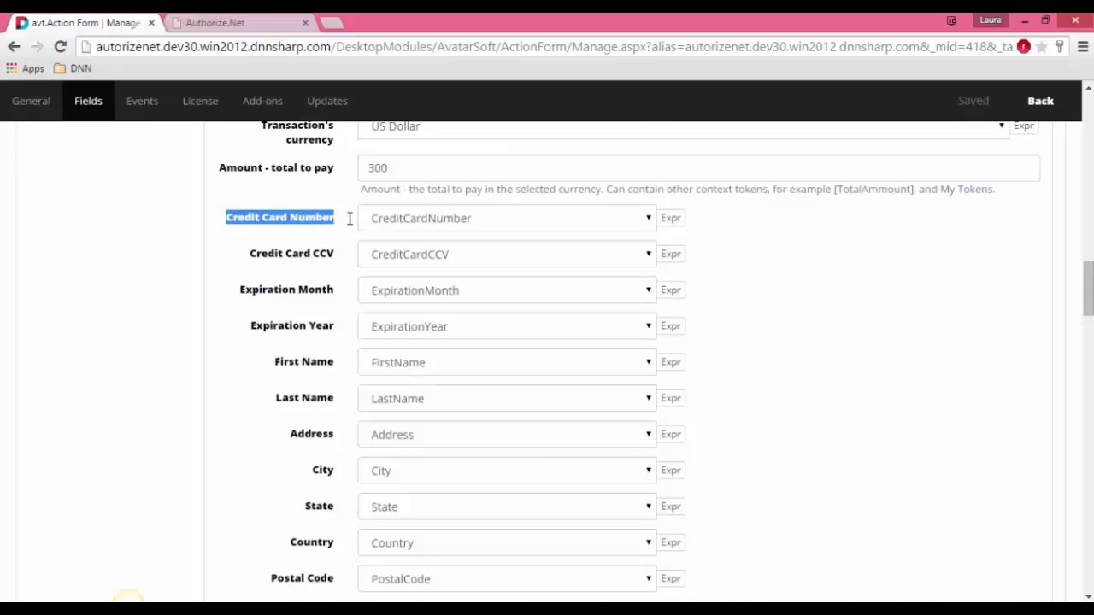
drag(251, 257, 366, 261)
click(212, 272)
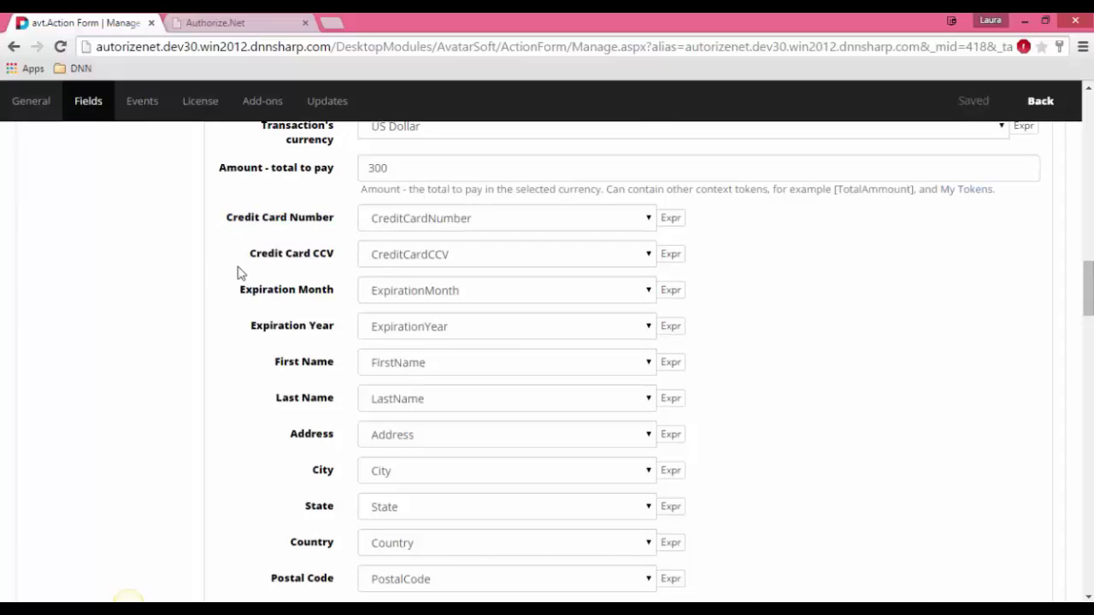
scroll(241, 248, down, 2)
scroll(240, 246, down, 2)
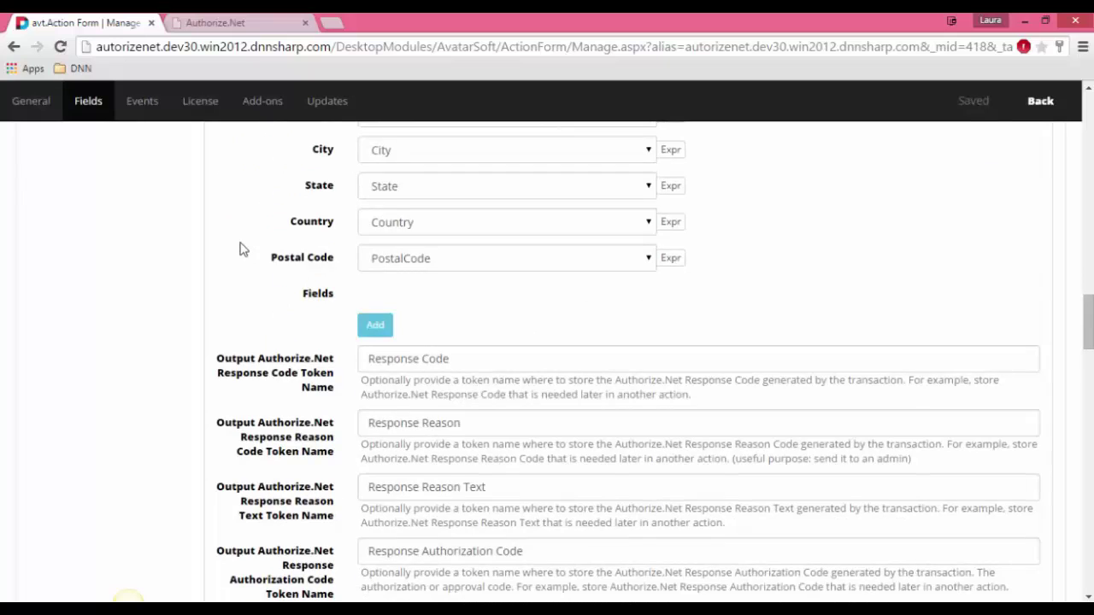
Step: Scroll past the Response Code token field and expand On Error's Display Error Message action
scroll(240, 249, down, 2)
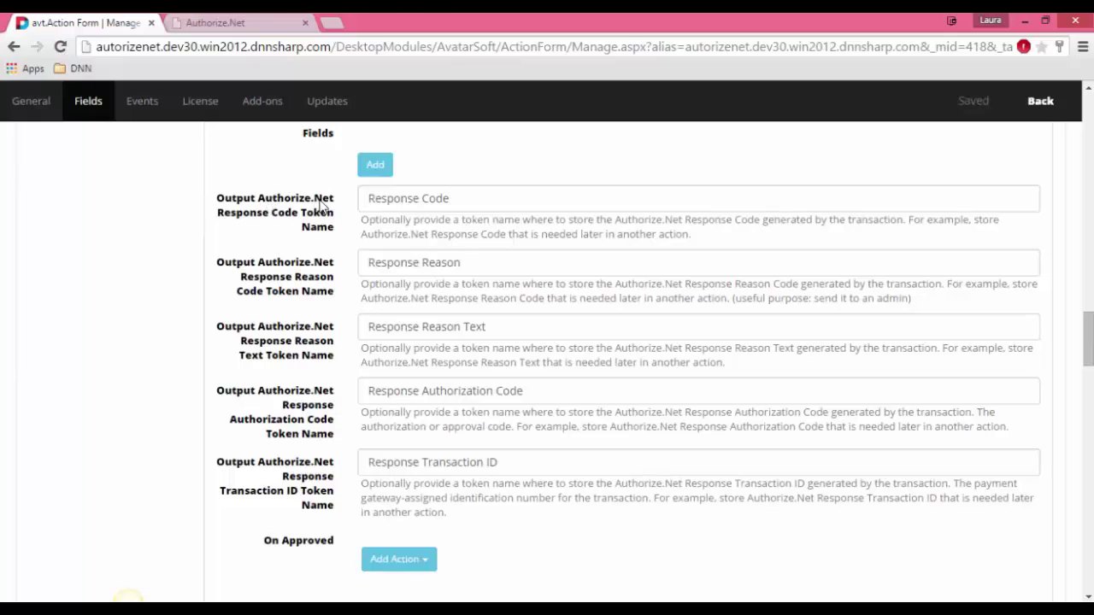
click(471, 198)
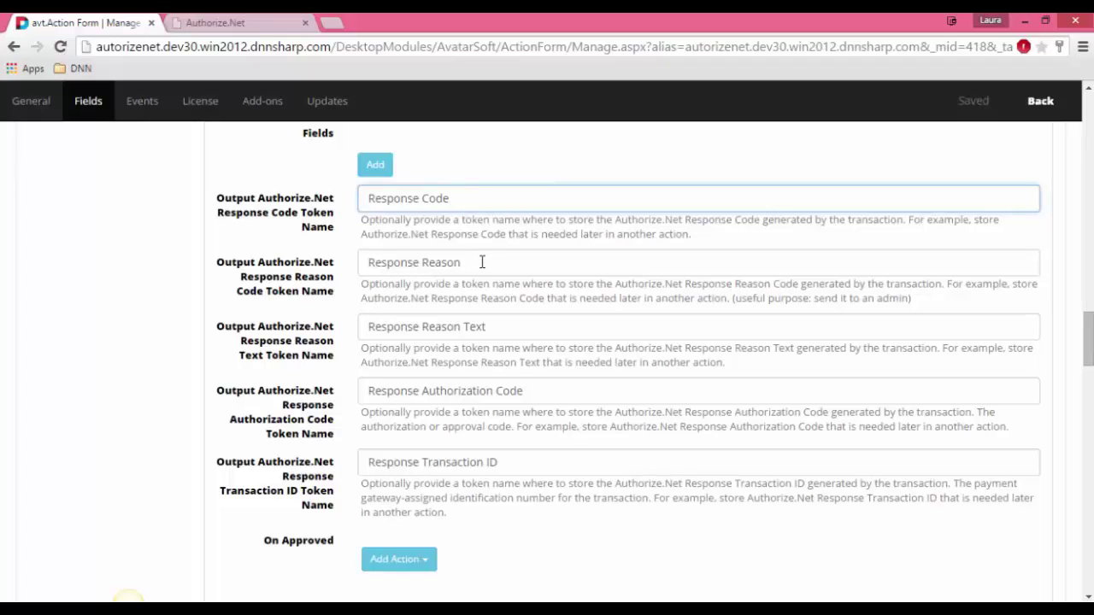
scroll(498, 288, down, 5)
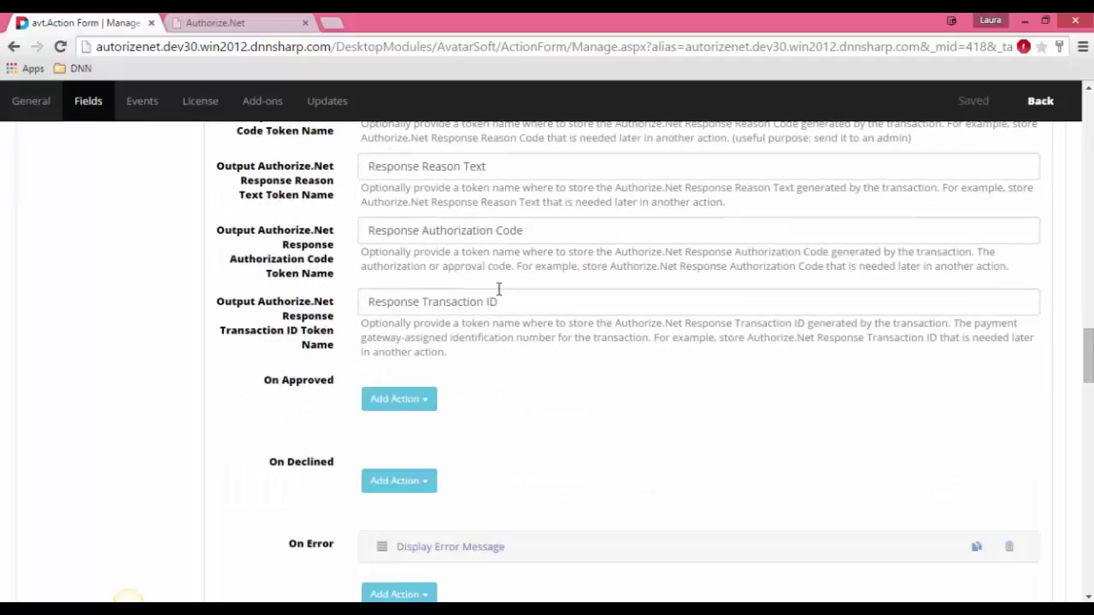
drag(336, 310, 281, 312)
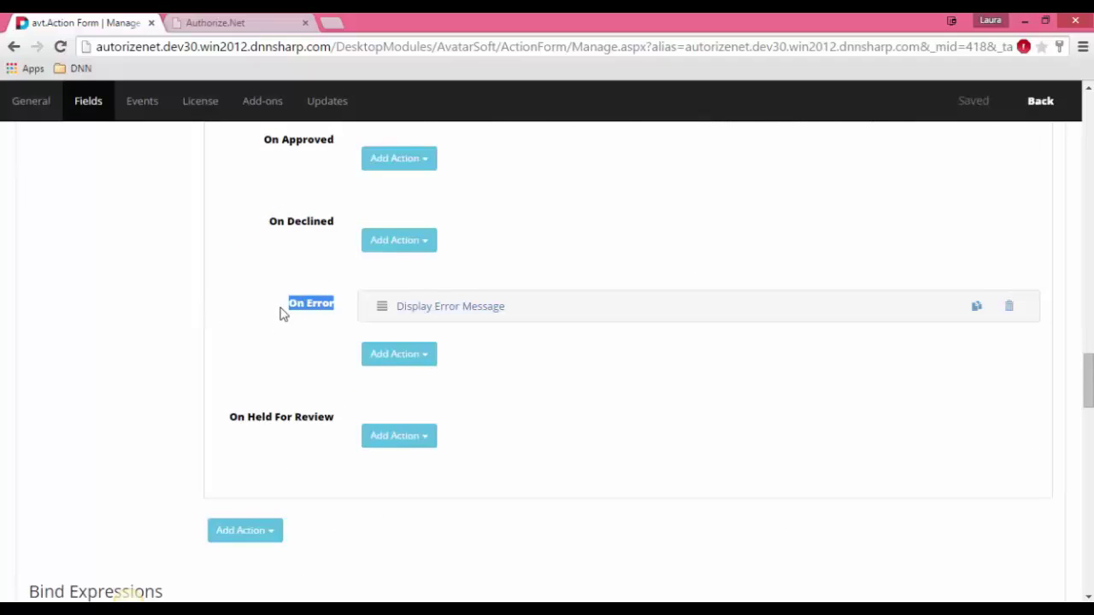
click(281, 313)
click(453, 307)
Step: Review the Response Code token in the error message, then collapse Display Error Message
scroll(276, 230, down, 5)
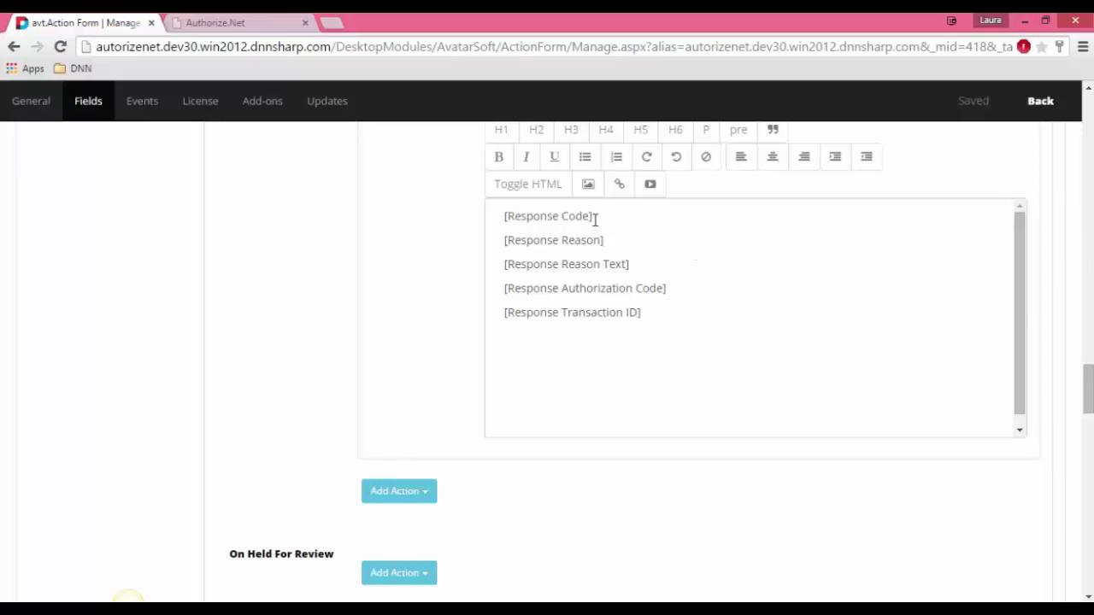
drag(590, 217, 506, 214)
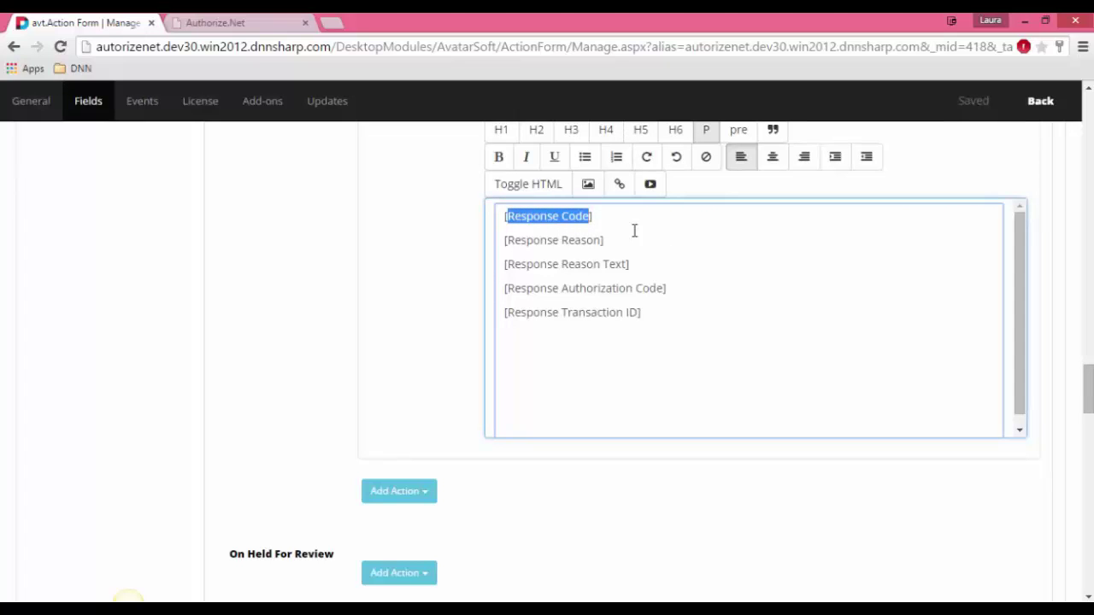
click(625, 227)
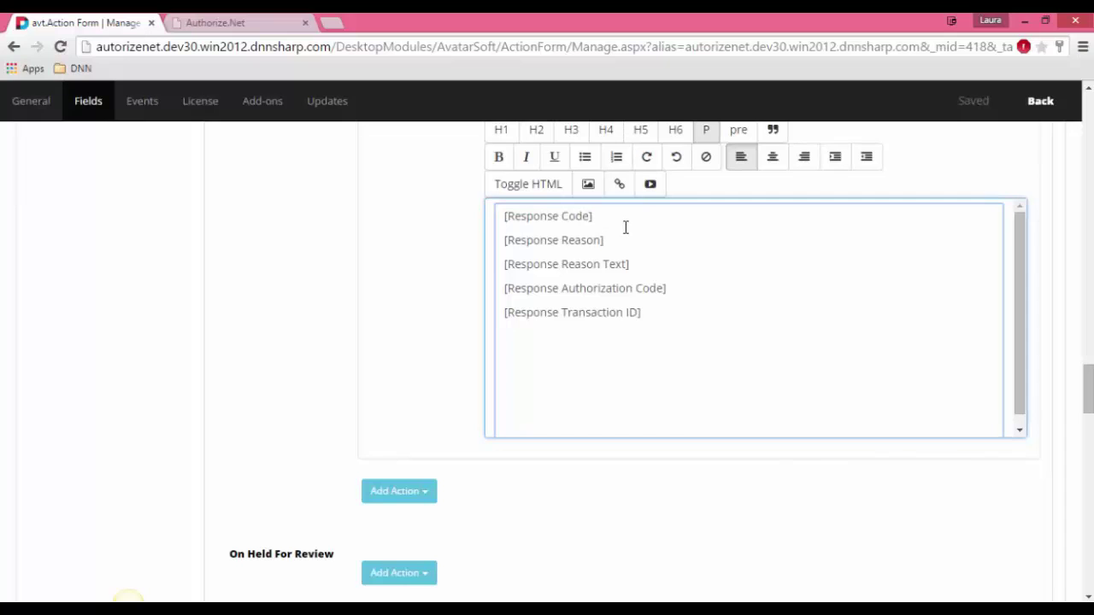
scroll(627, 227, down, 3)
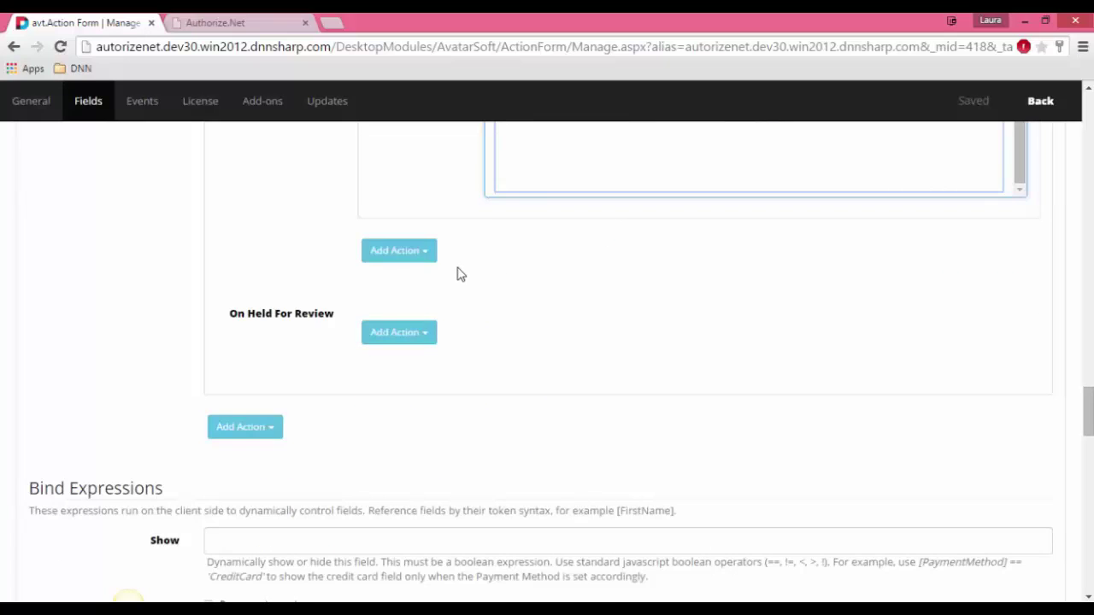
scroll(466, 270, up, 7)
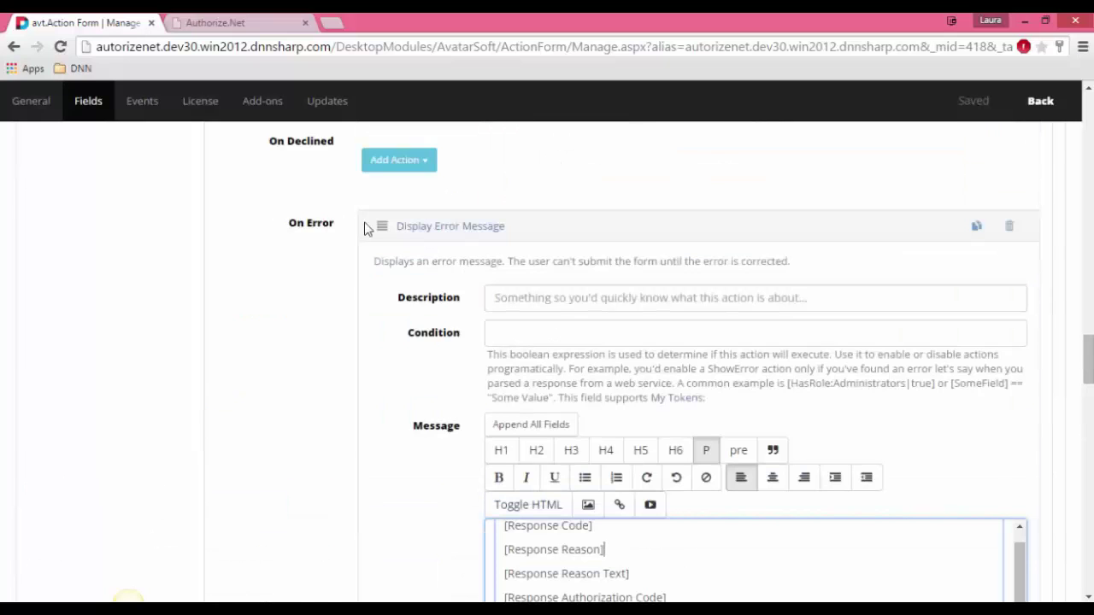
click(402, 226)
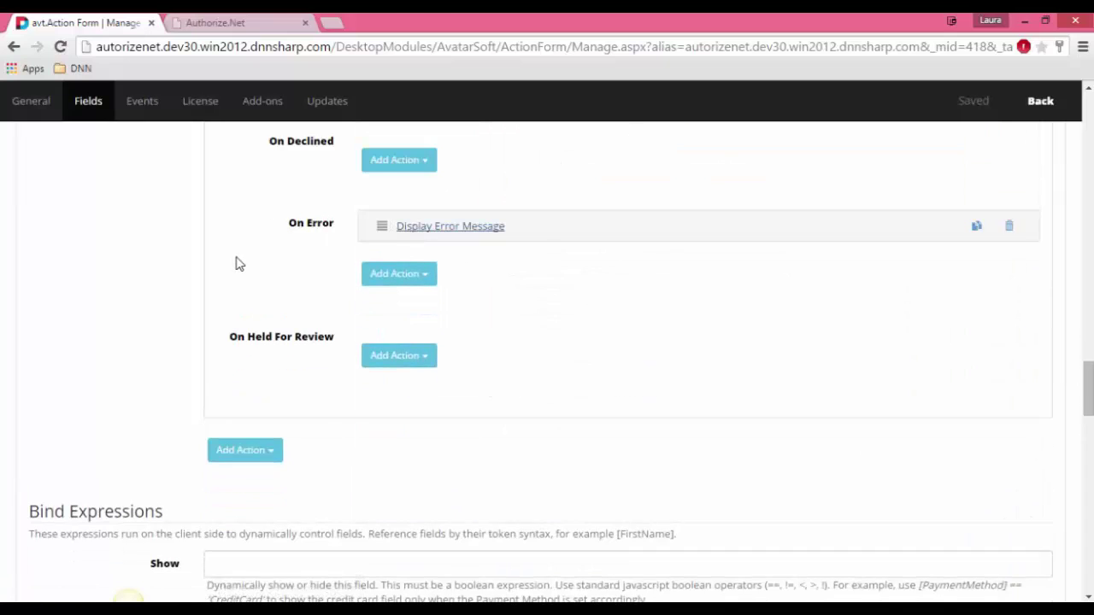
Step: Leave the form manager and go back to the AuthorizeNet page
scroll(235, 264, up, 10)
scroll(224, 294, up, 4)
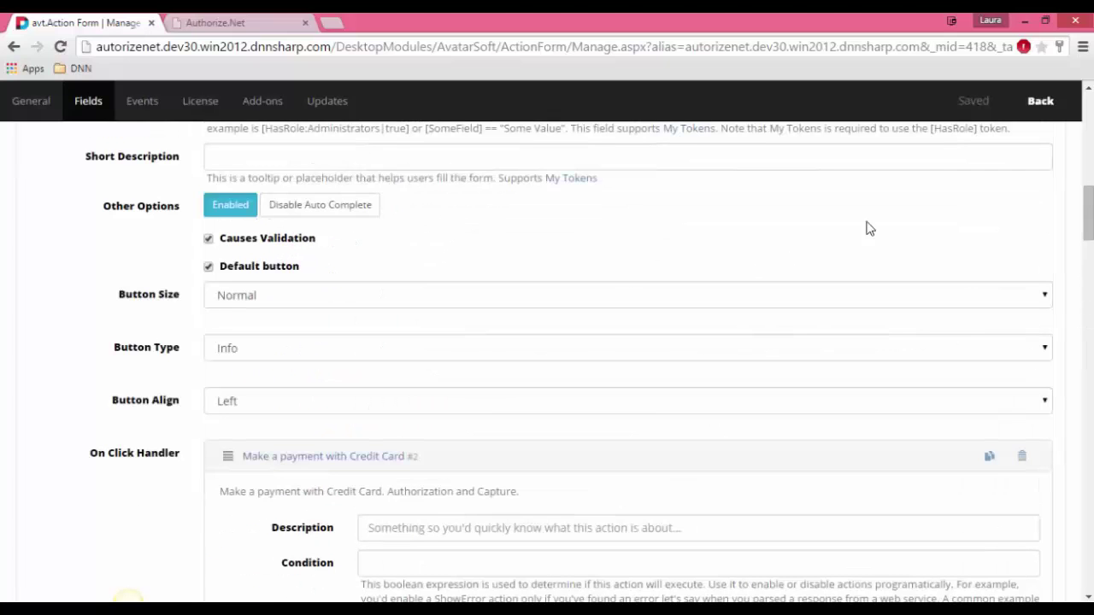
click(1037, 104)
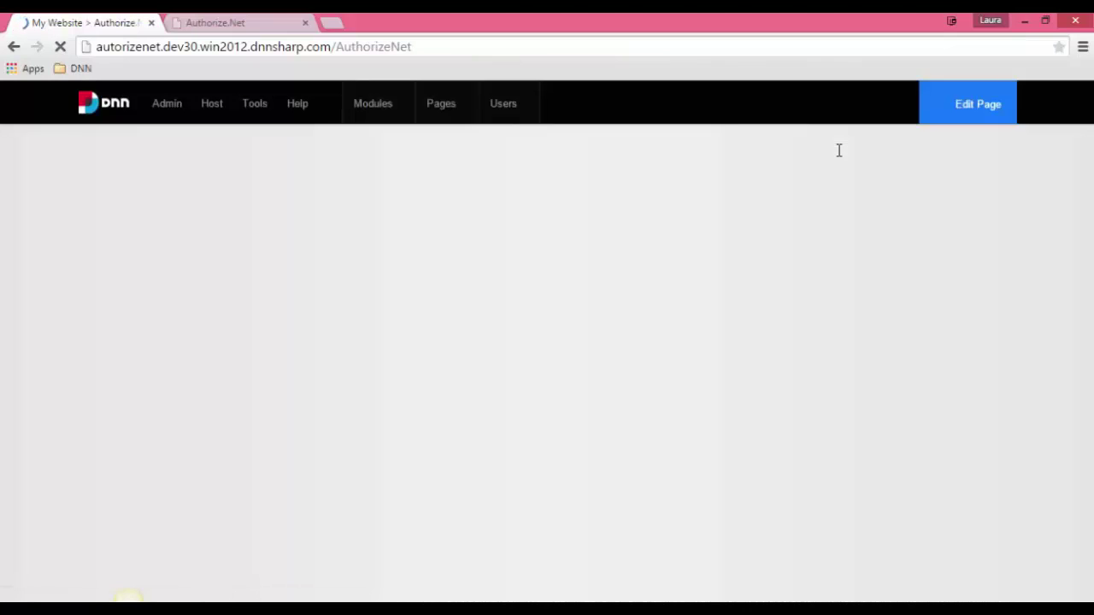
Step: Enter test card number 343434343 and CCV 3442
scroll(538, 324, down, 2)
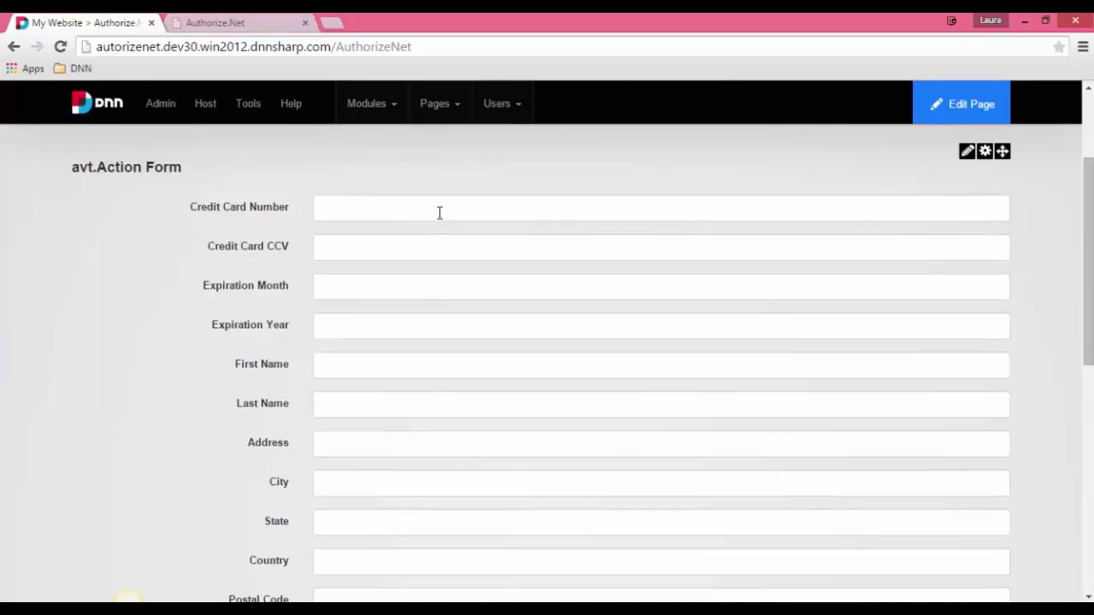
click(439, 211)
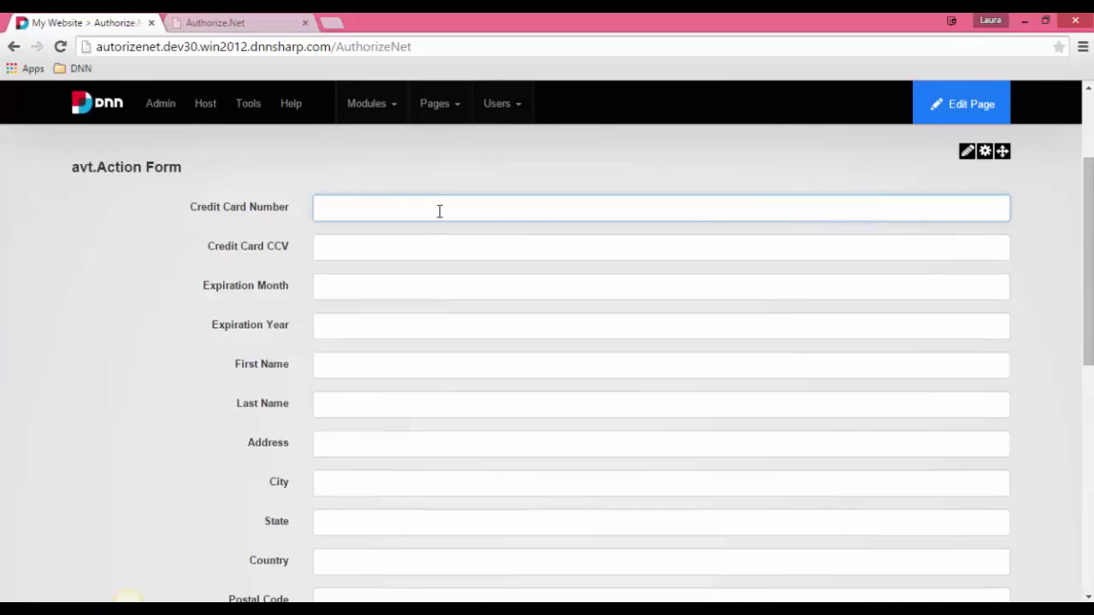
text(343434343)
click(384, 246)
text(344)
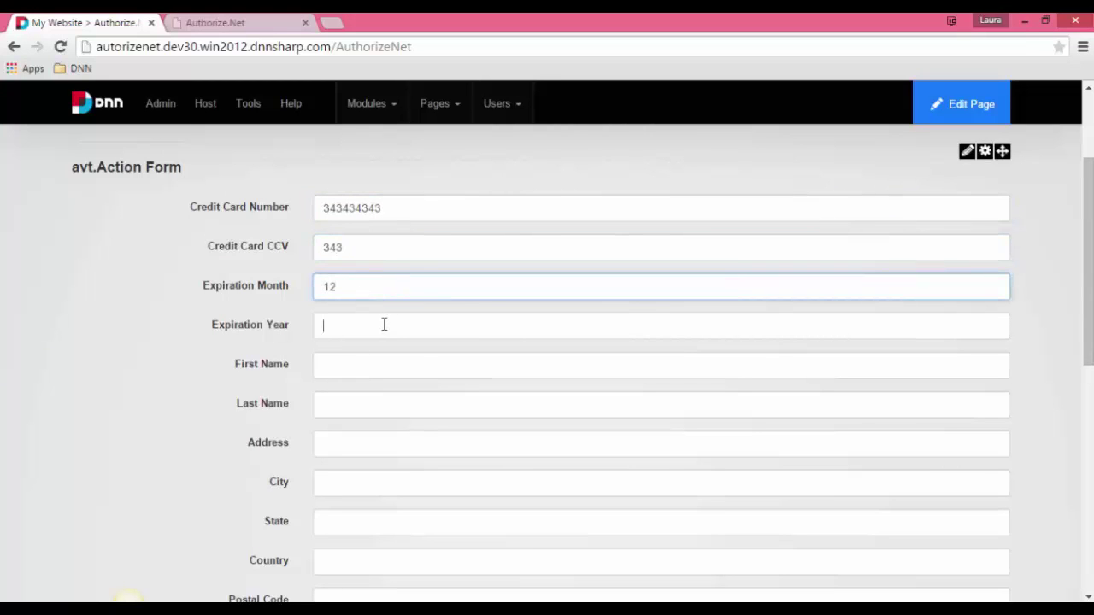
text(2020)
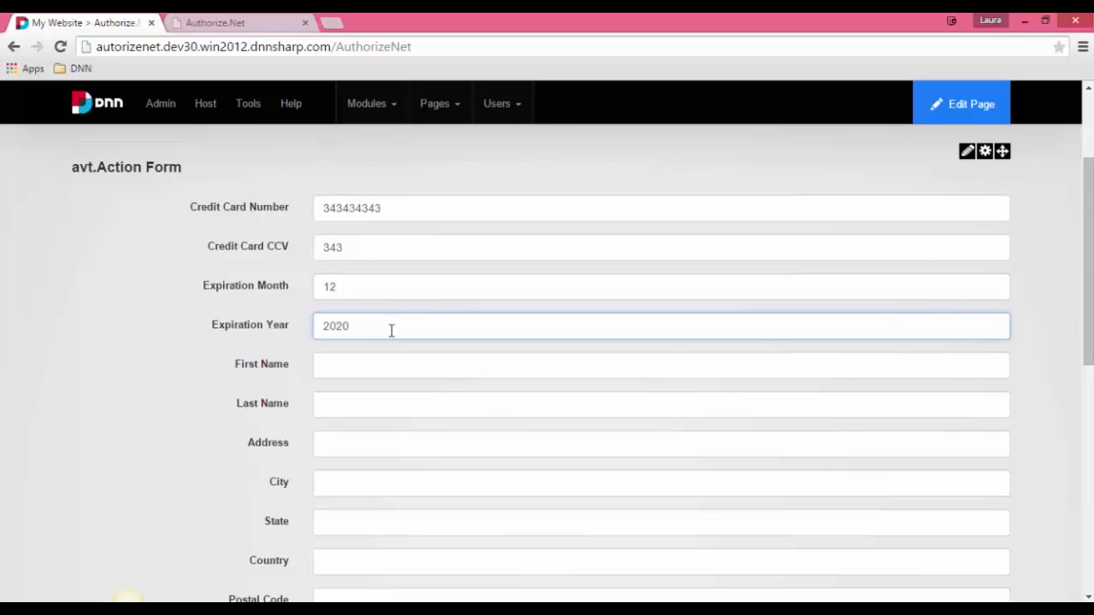
Step: Fill the first name with 'ew' and the last name and address fields with 'we'
scroll(391, 330, down, 1)
click(364, 293)
text(ew)
click(349, 322)
text(we)
click(357, 364)
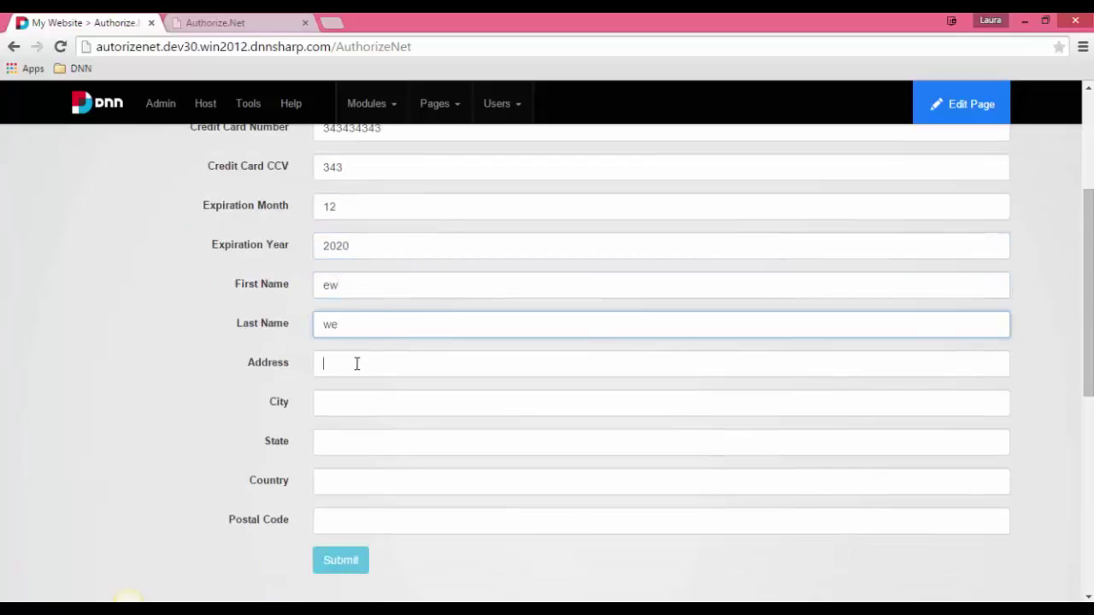
text(we)
click(339, 414)
text(we)
Step: Fill city, state and country with 'we' and submit the payment form
click(339, 451)
text(we)
click(340, 486)
text(we)
click(347, 523)
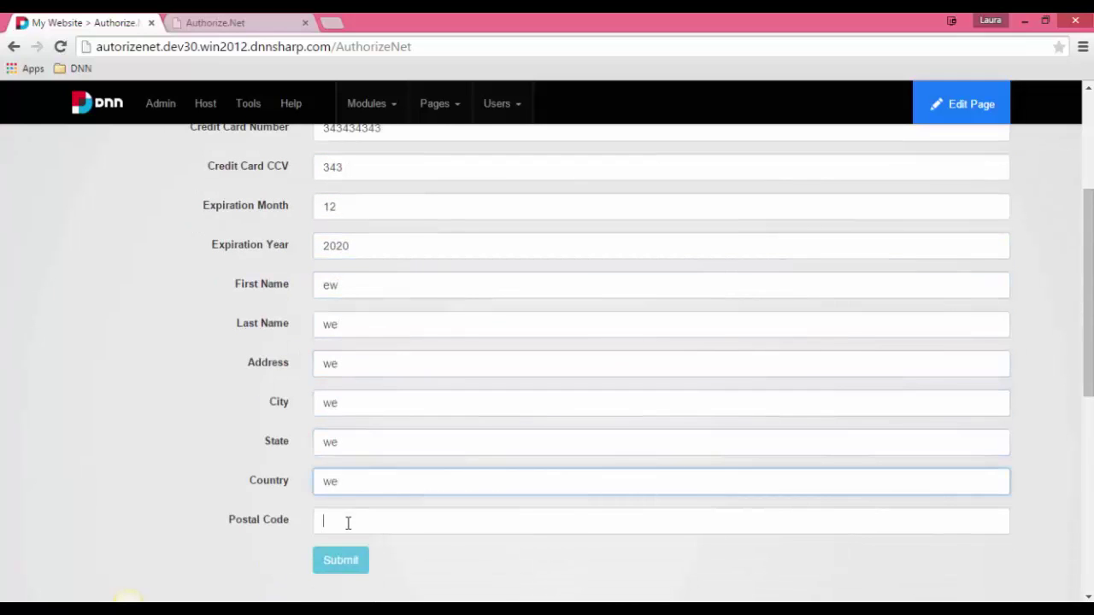
text(we)
click(340, 564)
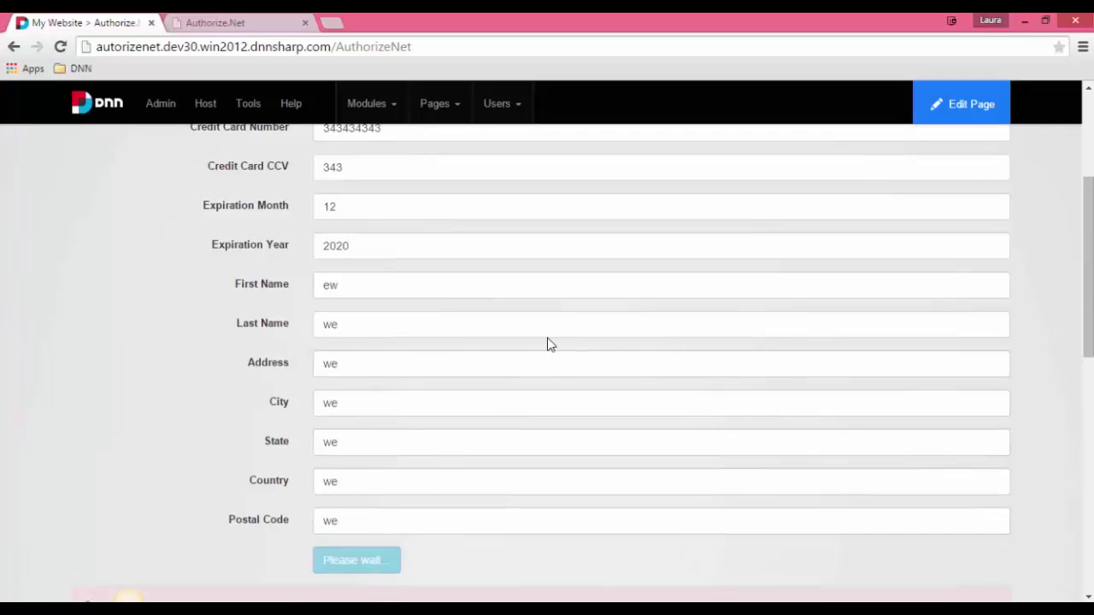
Step: Read the 'credit card number is invalid' error (code 3, reason 6) and select the rejected number
scroll(537, 310, down, 2)
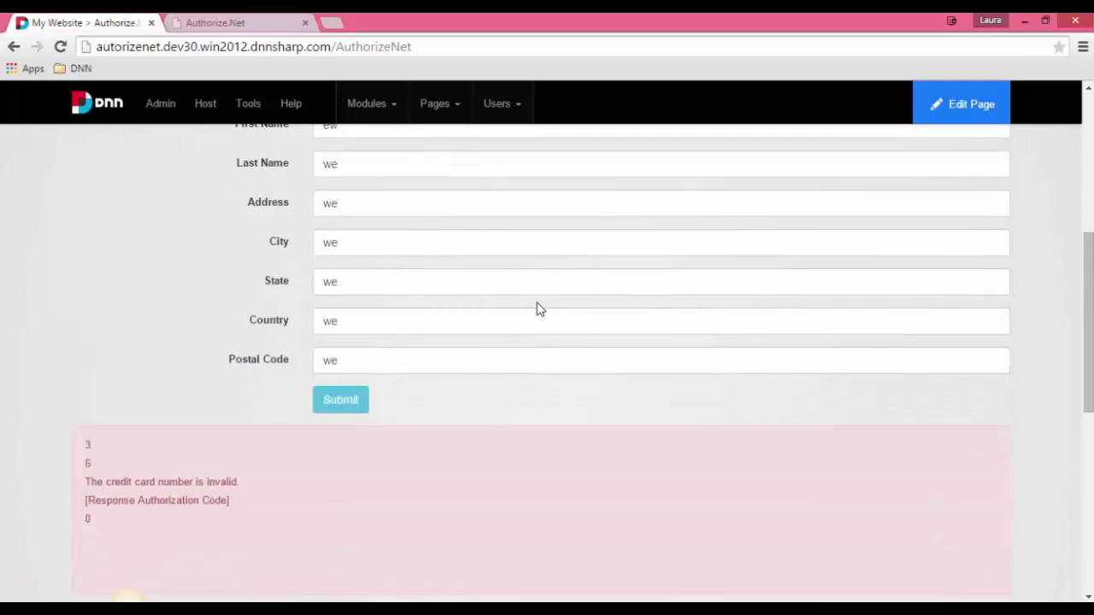
scroll(182, 296, down, 1)
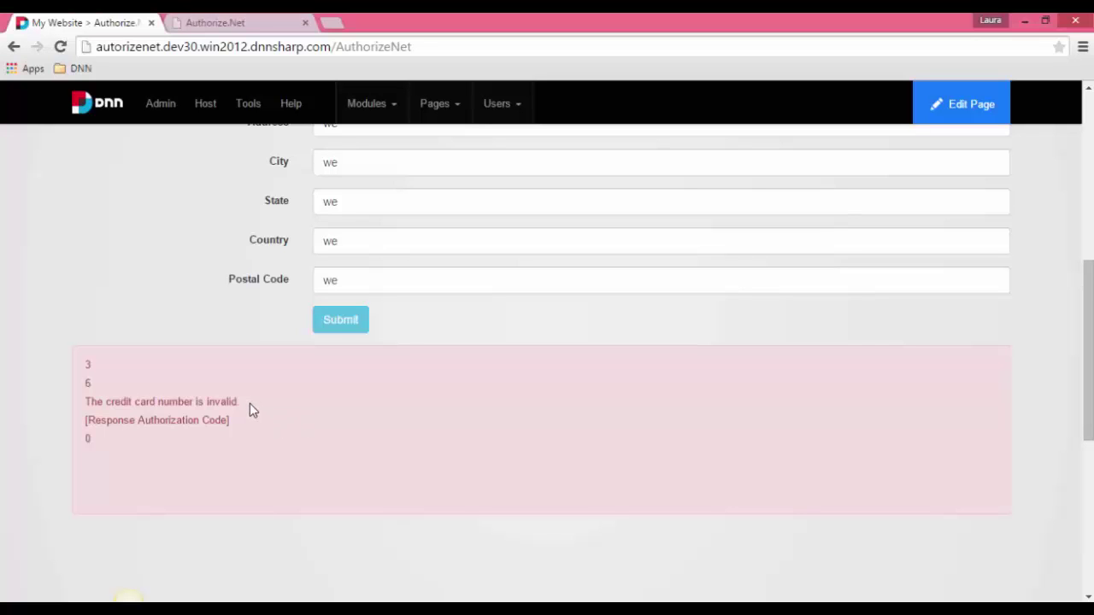
drag(246, 402, 87, 400)
click(216, 361)
scroll(154, 324, up, 6)
drag(393, 368, 276, 367)
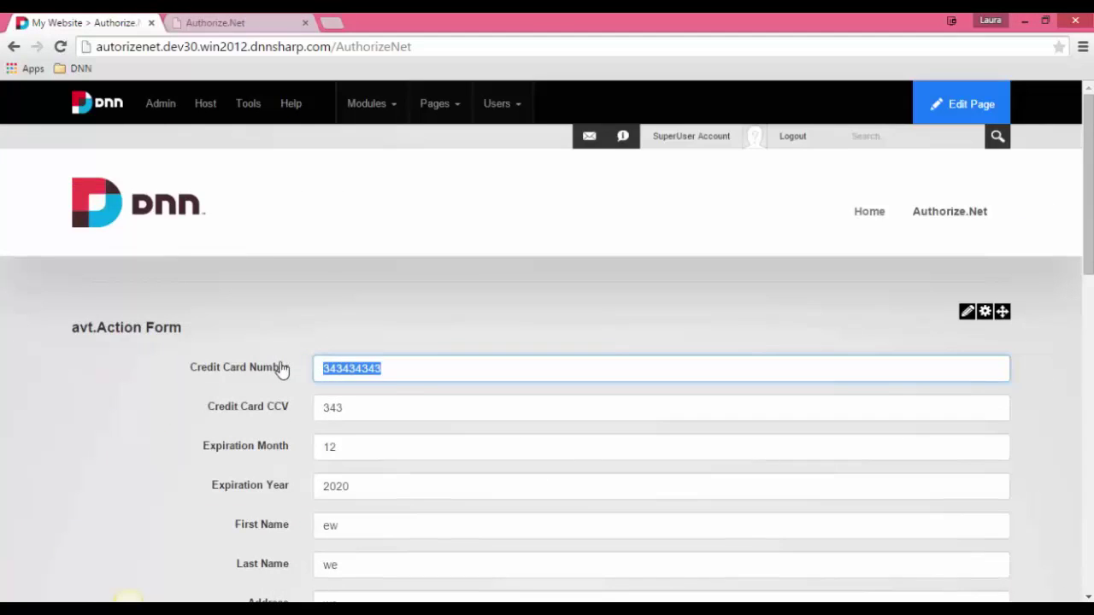
Step: Replace the card number with a pasted Authorize.Net sandbox test card and resubmit
key(BackSpace)
key(ctrl+v)
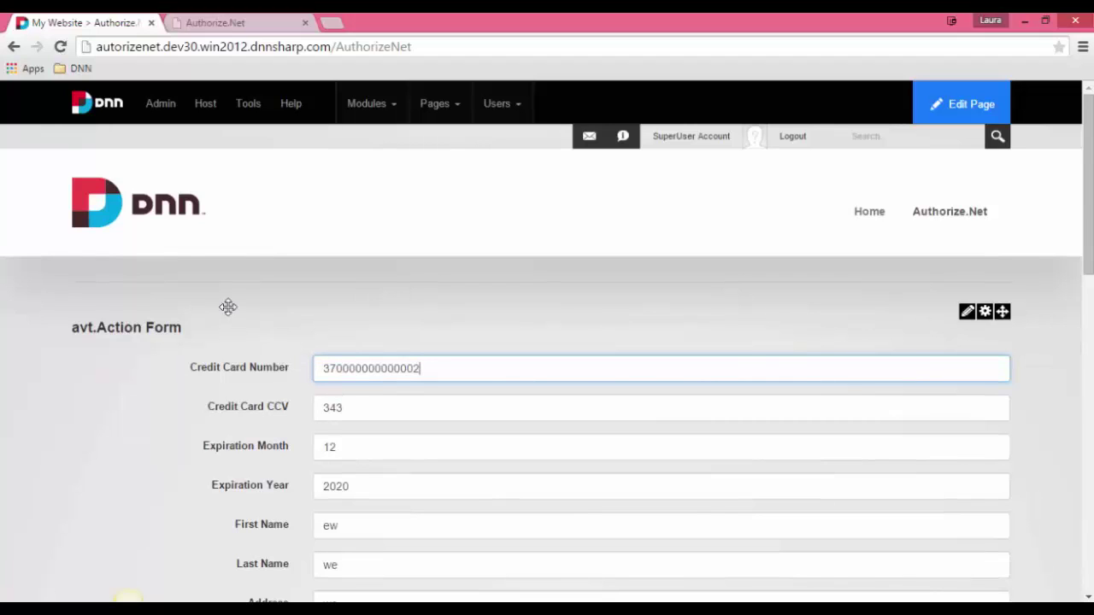
scroll(323, 350, down, 1)
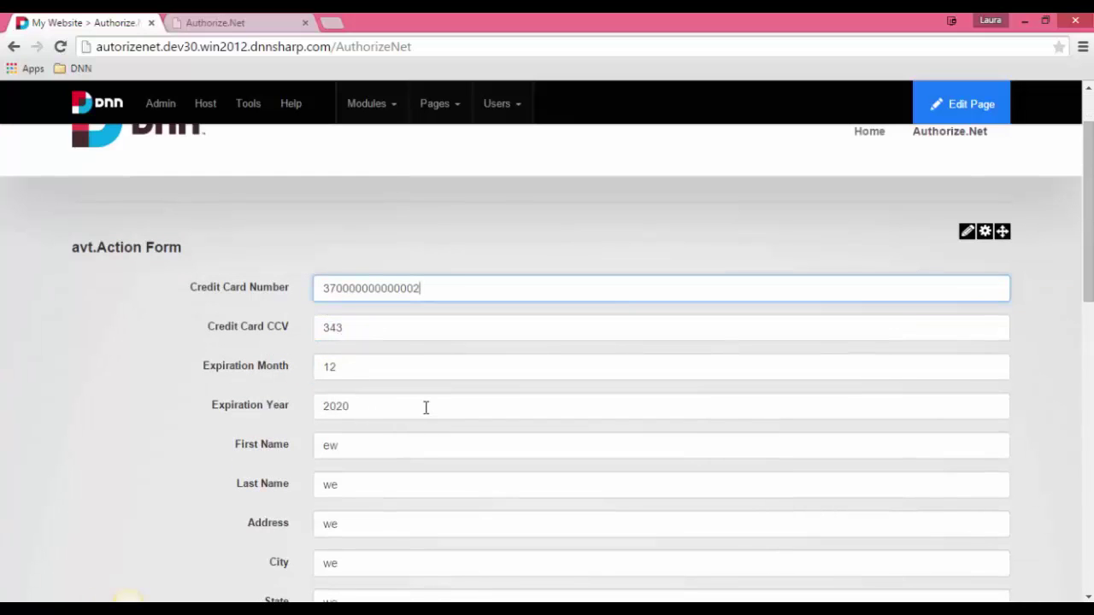
scroll(417, 396, down, 4)
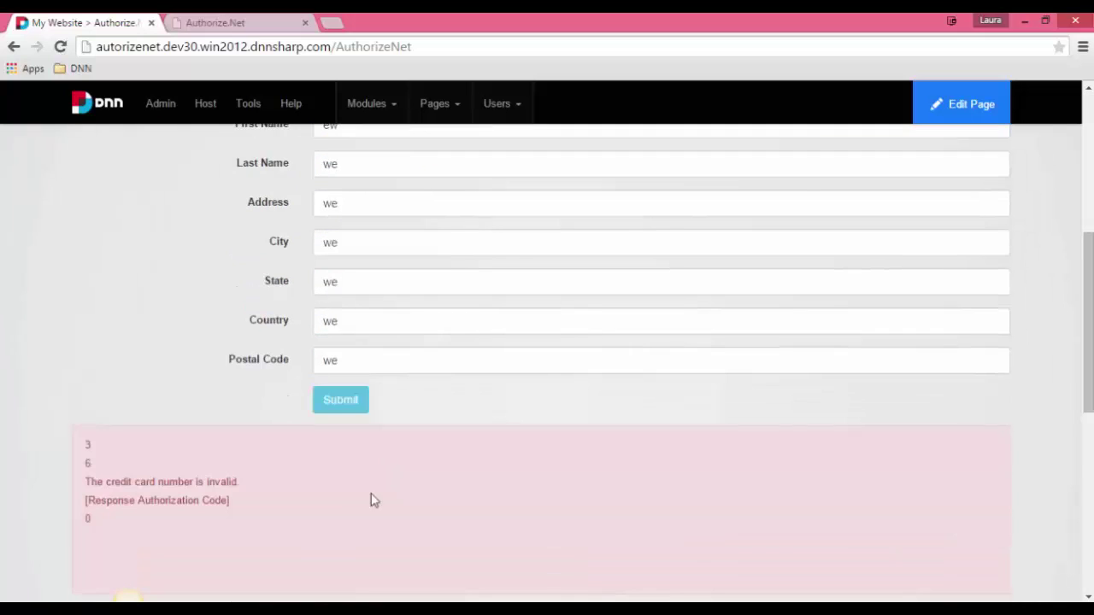
click(340, 403)
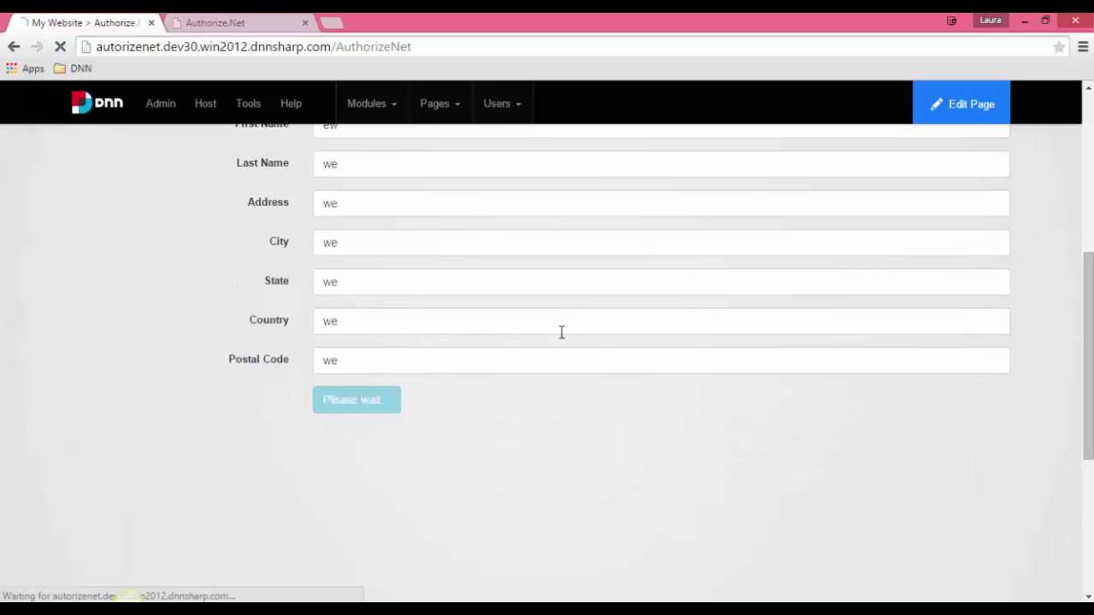
Step: Open the form's Manage Form settings from the gear menu
scroll(562, 339, down, 1)
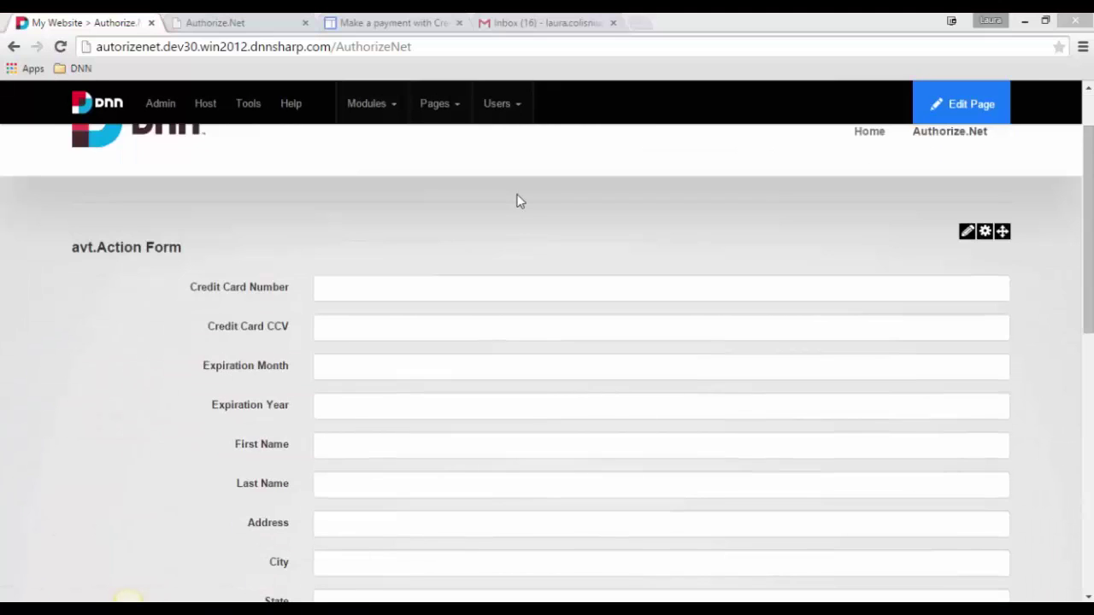
click(565, 215)
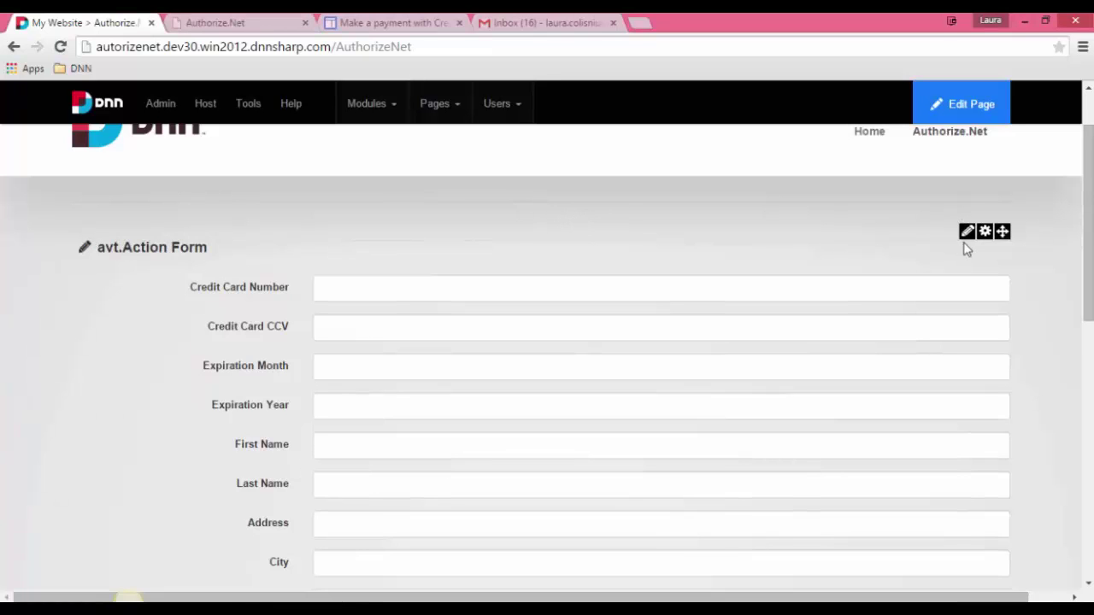
mouse_move(968, 247)
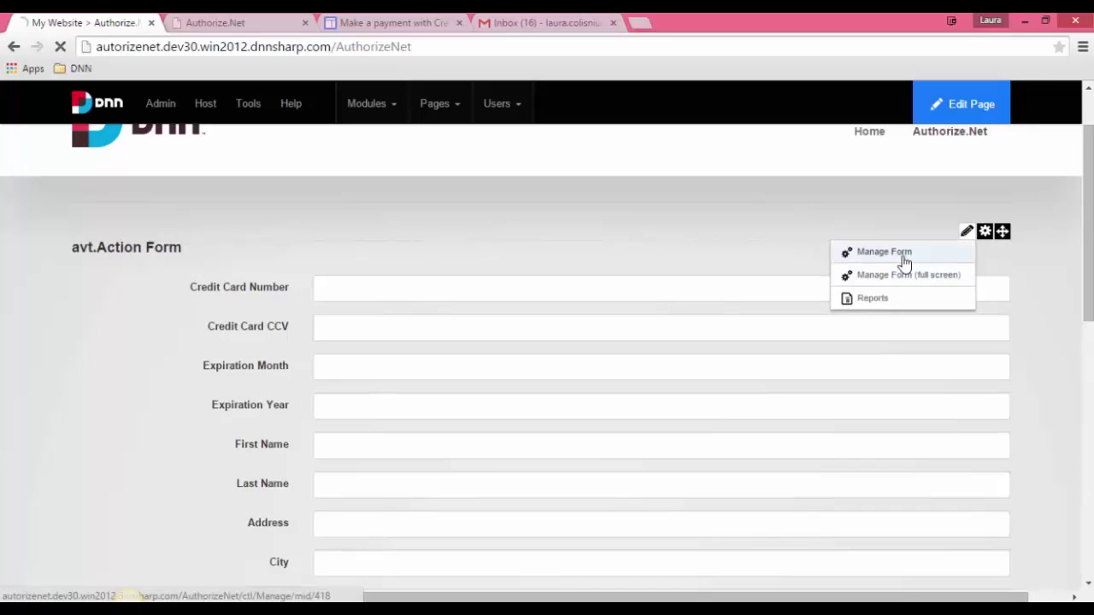
click(905, 254)
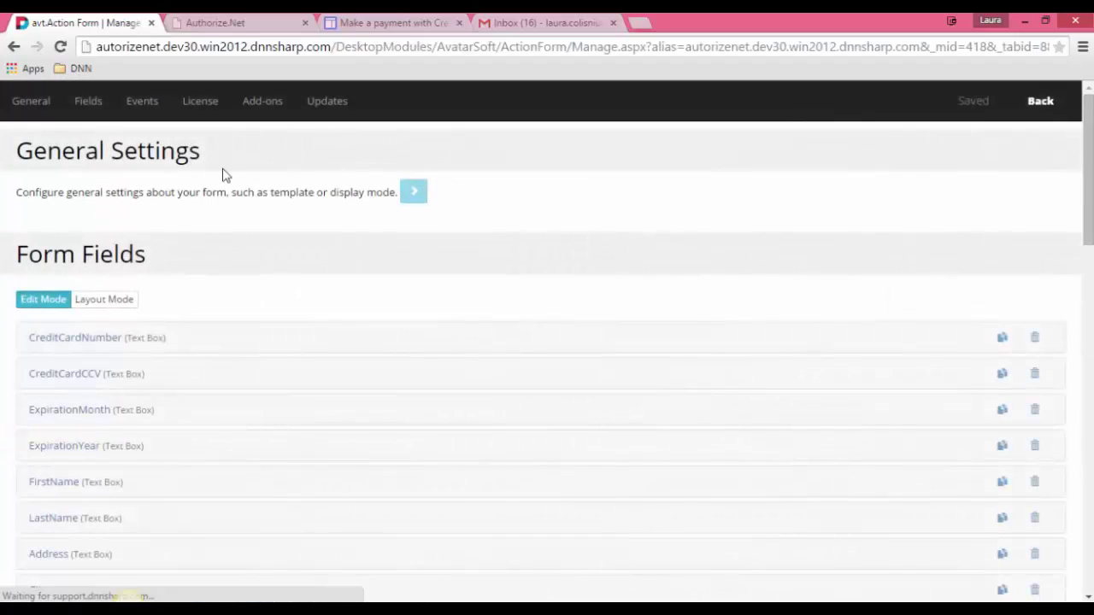
Step: Expand Submit (Button) and its 'Make a payment with Credit Card' action down to On Approved
scroll(226, 176, down, 3)
scroll(226, 175, down, 2)
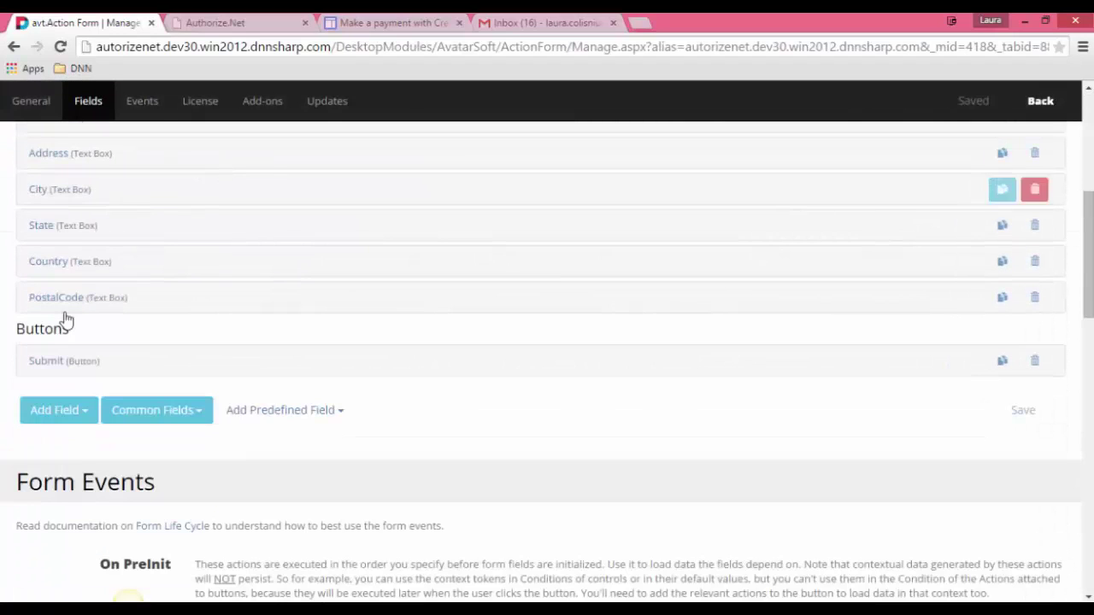
click(51, 361)
scroll(370, 233, down, 3)
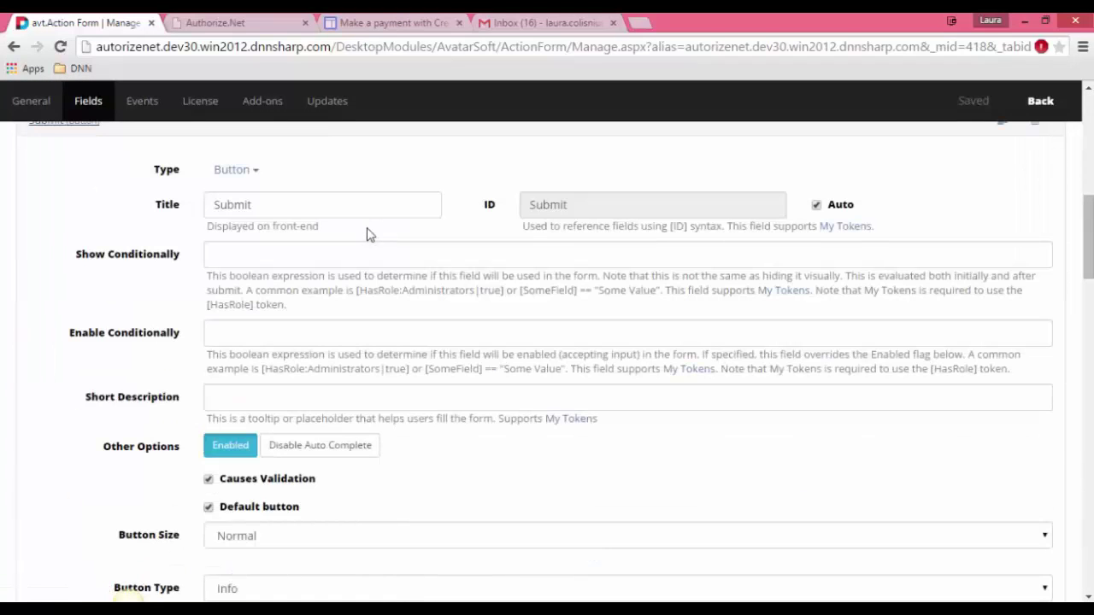
scroll(370, 233, down, 5)
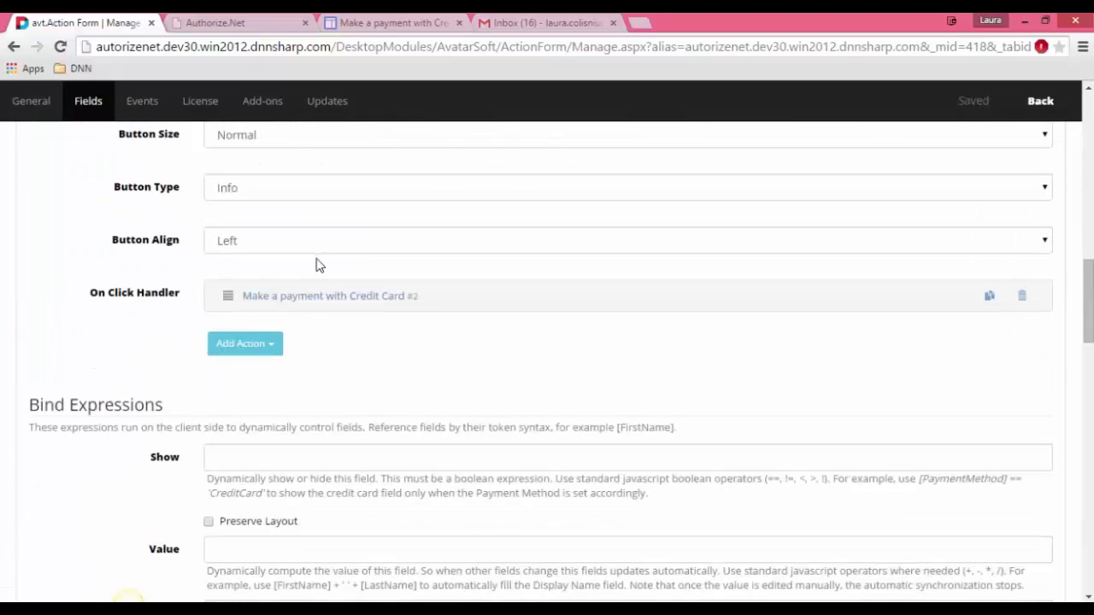
click(416, 294)
scroll(530, 256, down, 7)
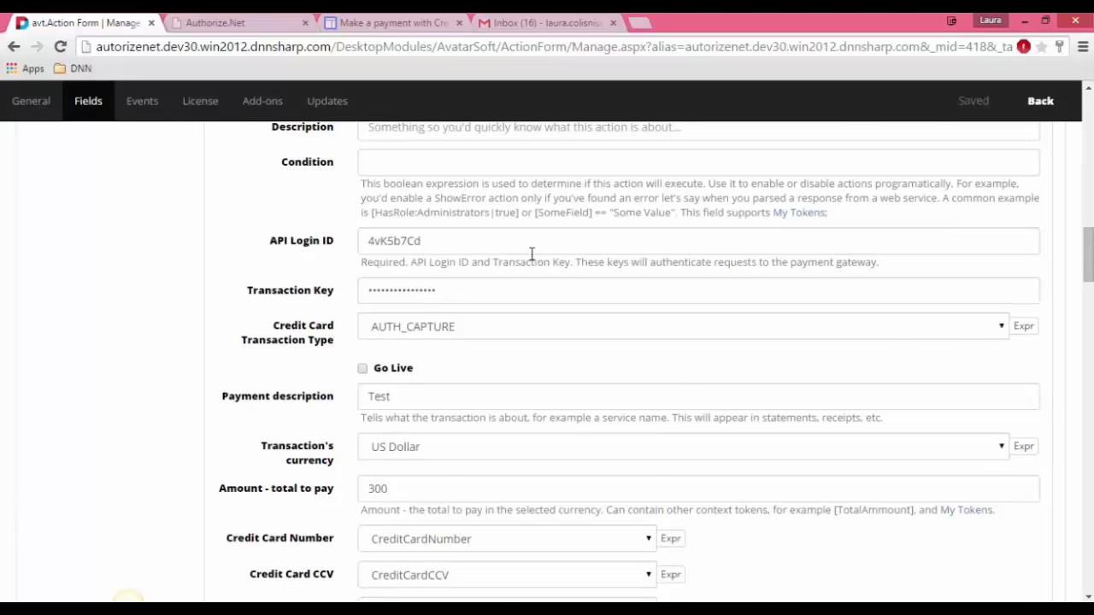
scroll(531, 256, down, 12)
scroll(532, 259, up, 1)
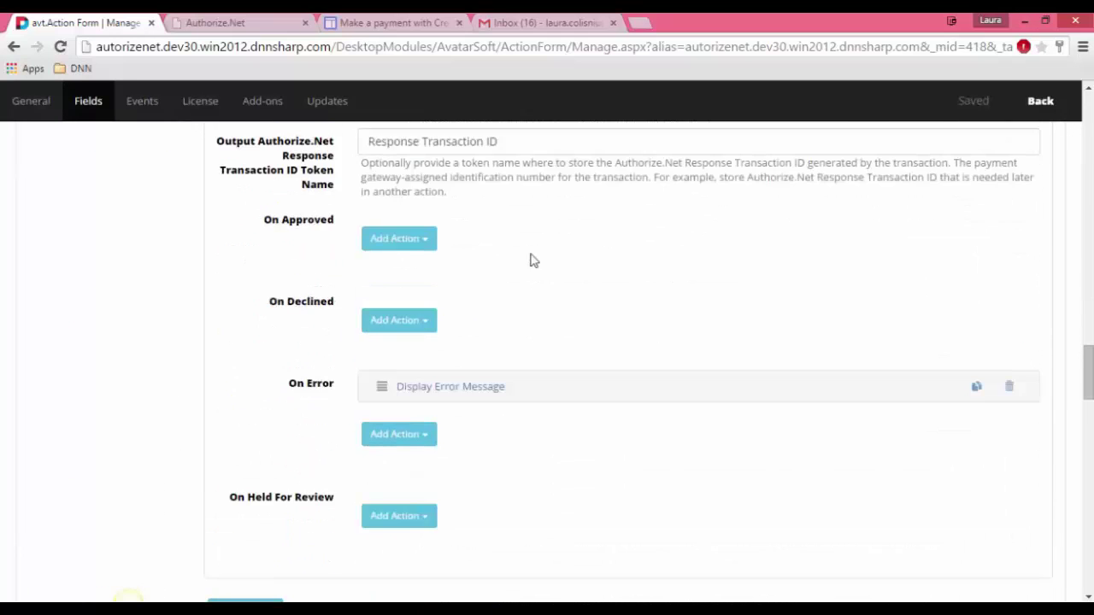
Step: Add a Display Message action reading 'Success' under On Approved, save, and return to the form page
click(392, 245)
mouse_move(416, 349)
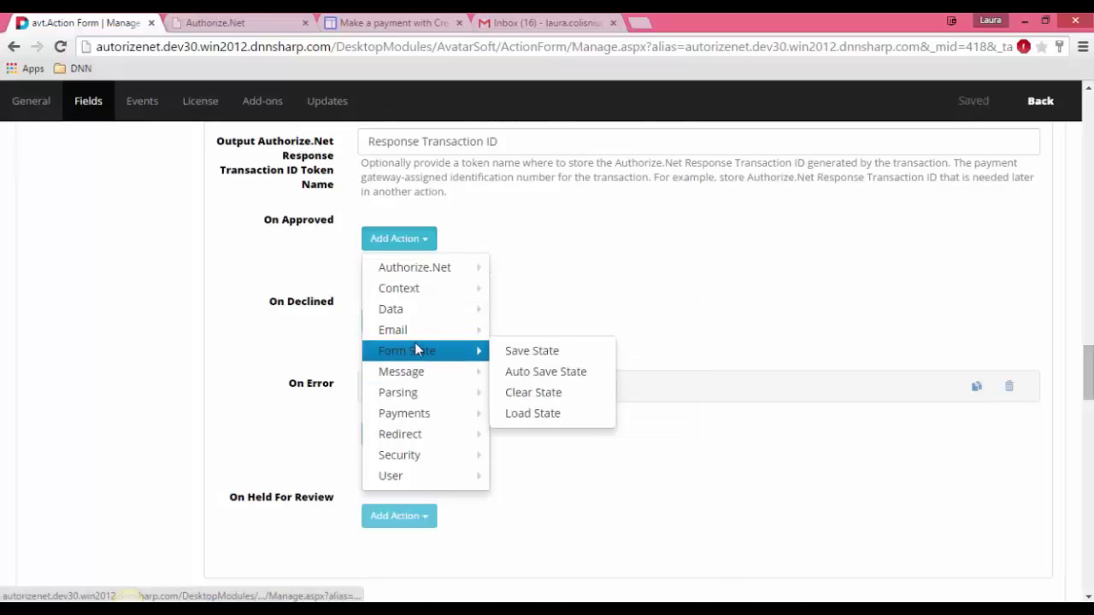
mouse_move(430, 386)
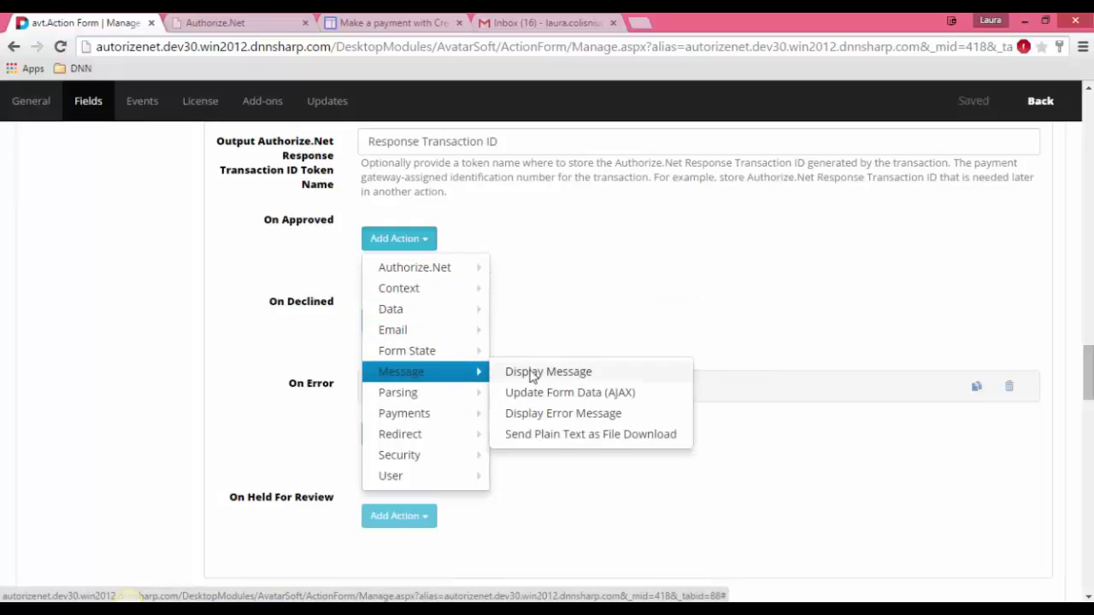
click(533, 372)
scroll(535, 407, down, 2)
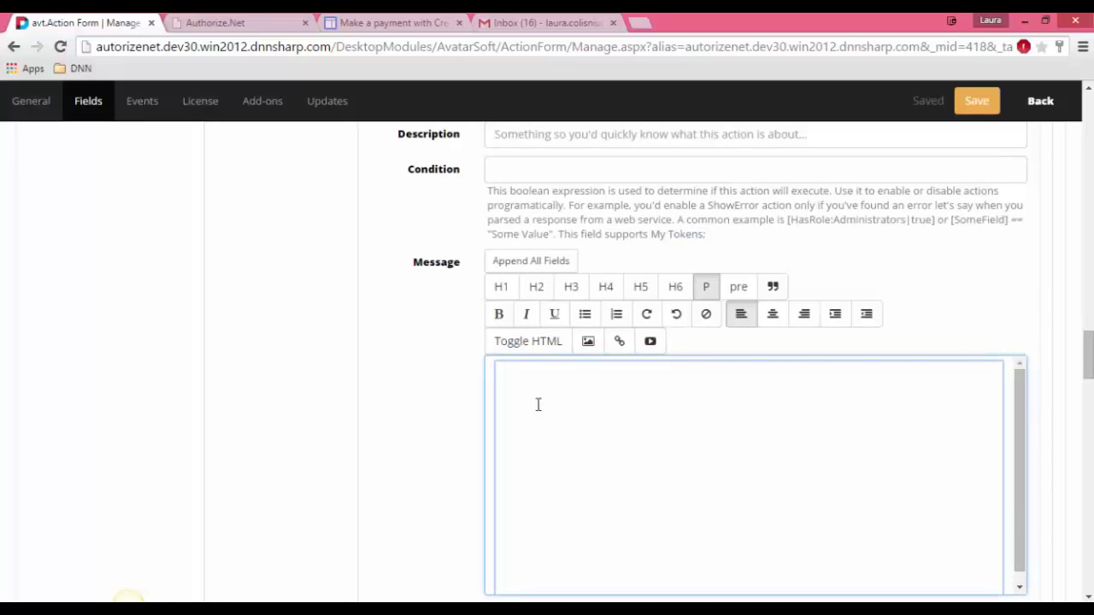
text(Success)
click(974, 106)
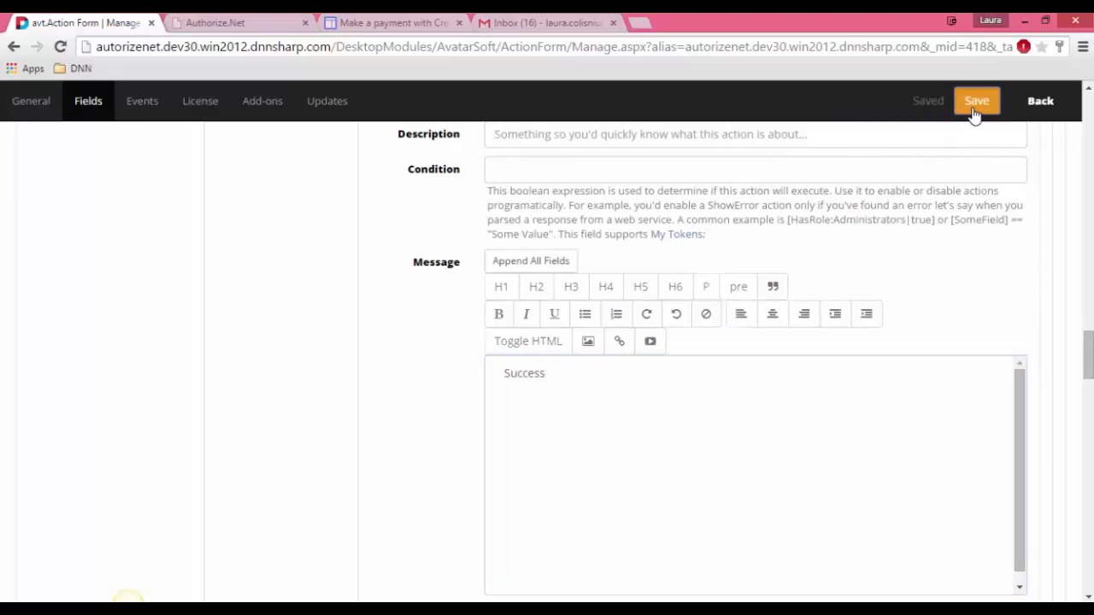
click(1017, 100)
click(1028, 104)
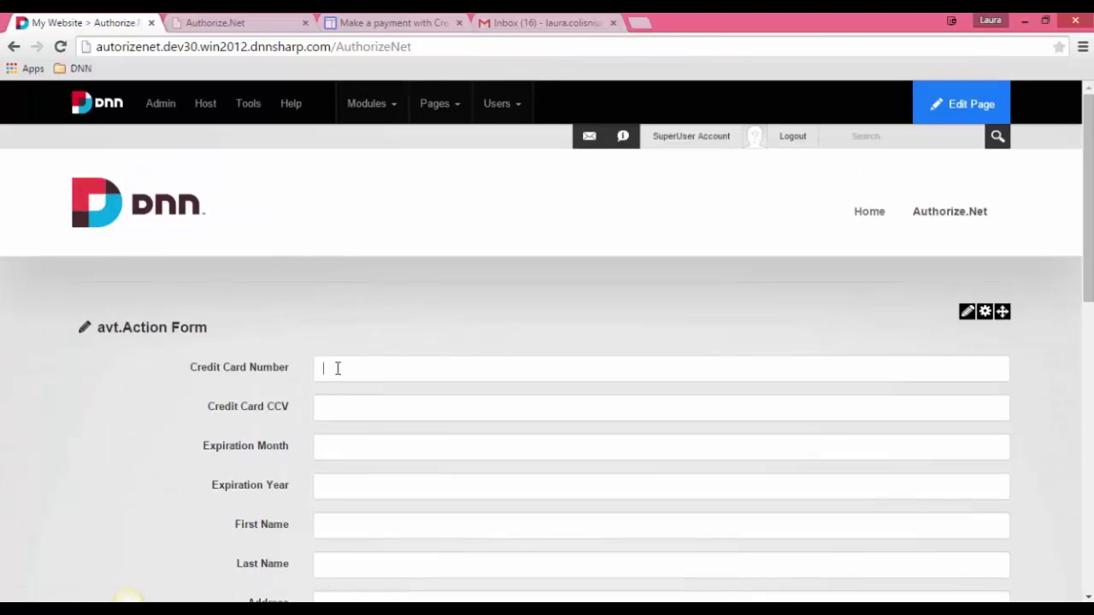
Step: Enter the test card number, CCV 123, expiration month 12 and year 2020
click(338, 369)
key(ctrl+v)
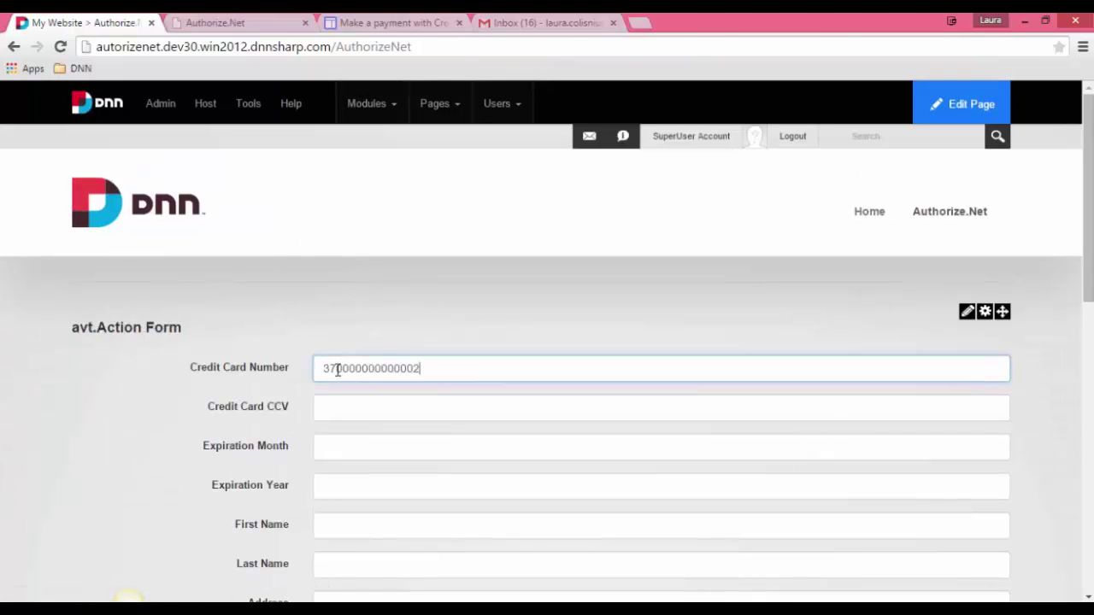
click(344, 409)
text(123)
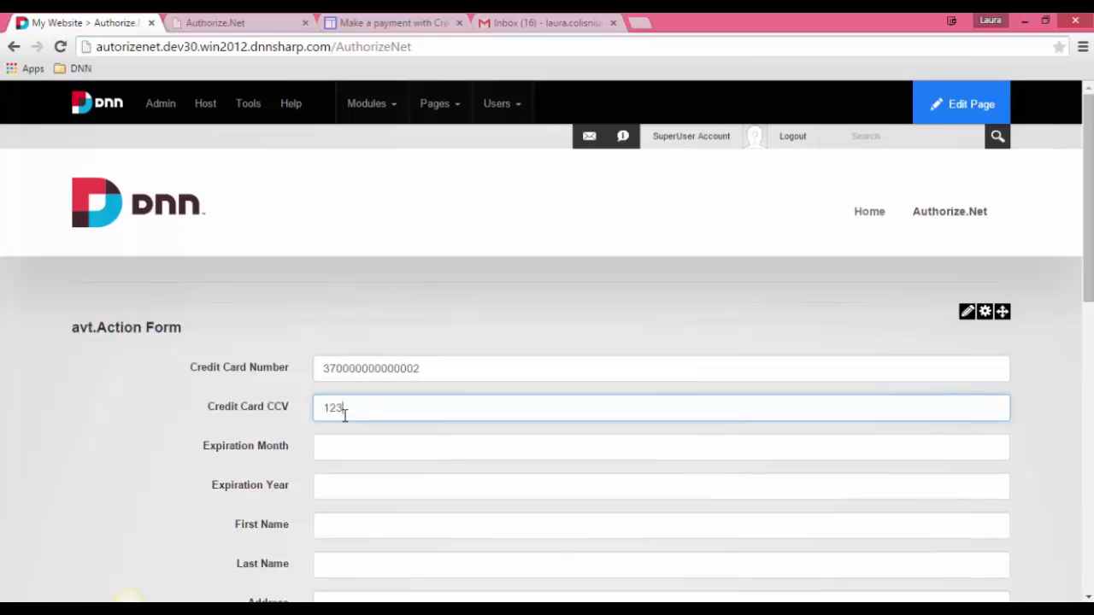
click(348, 449)
text(12)
click(337, 487)
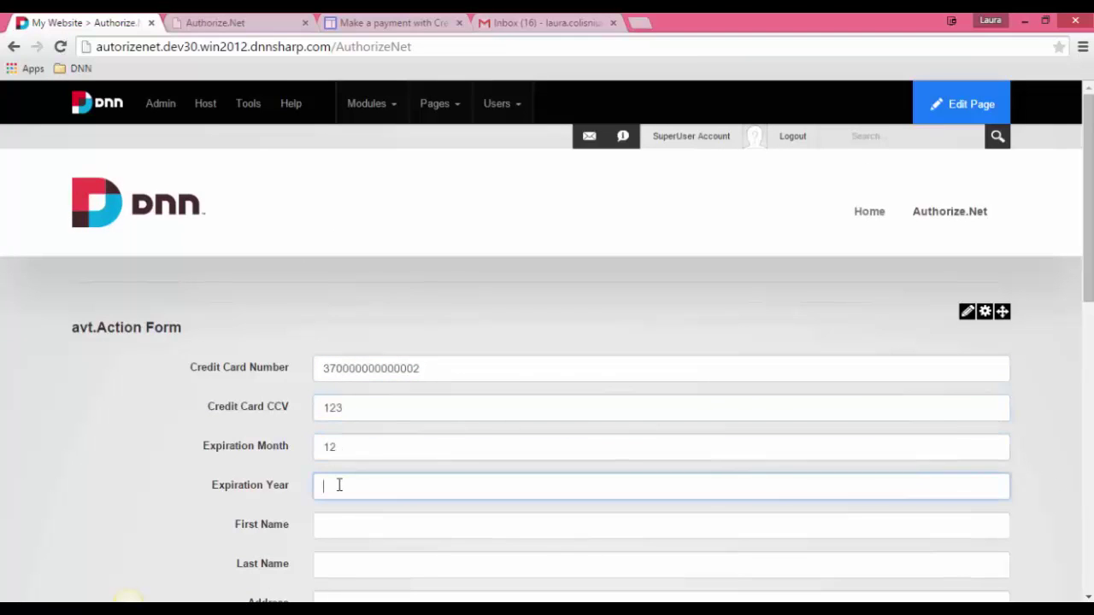
text(2020)
Step: Fill the billing fields with placeholder 'a', submit the payment, and switch to Authorize.Net
scroll(434, 245, down, 4)
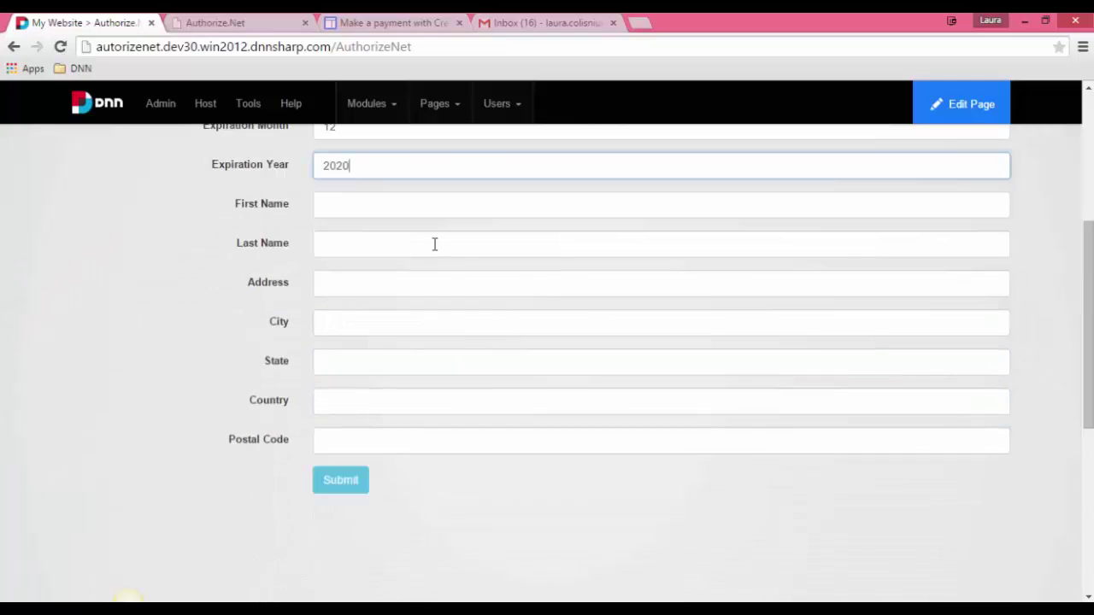
click(355, 208)
text(a)
click(340, 244)
text(a)
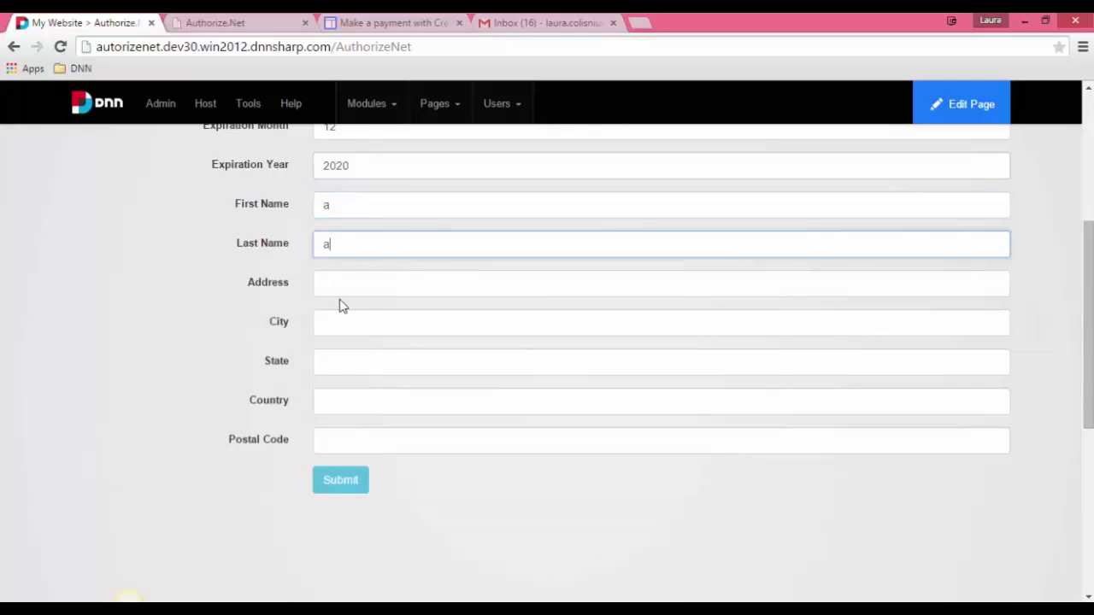
text(a)
click(337, 326)
text(a)
click(333, 365)
text(a)
click(332, 405)
text(a)
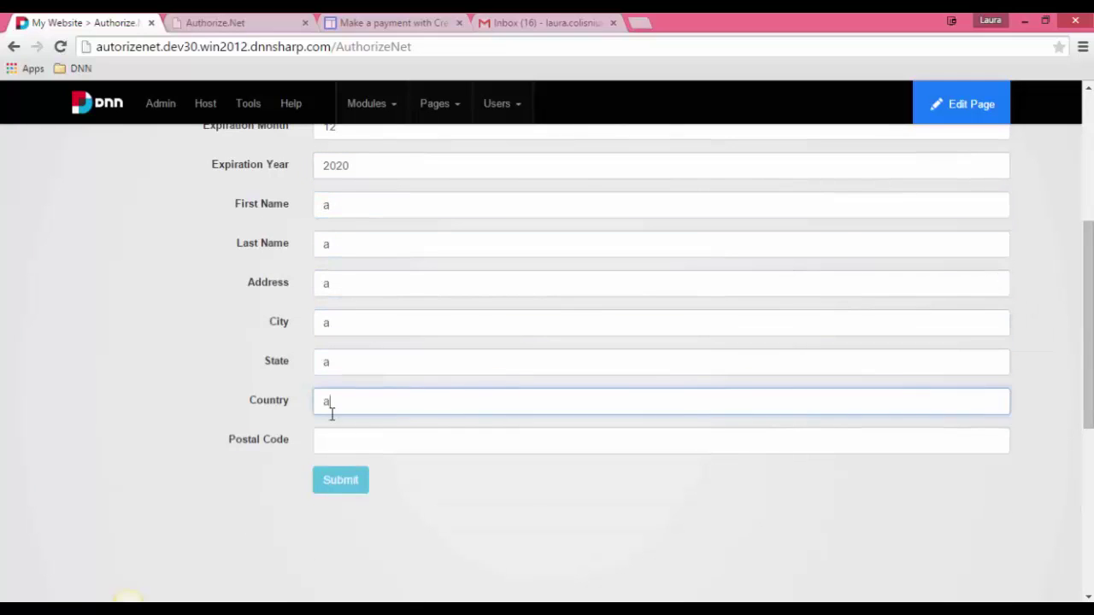
click(331, 439)
text(a)
key(Return)
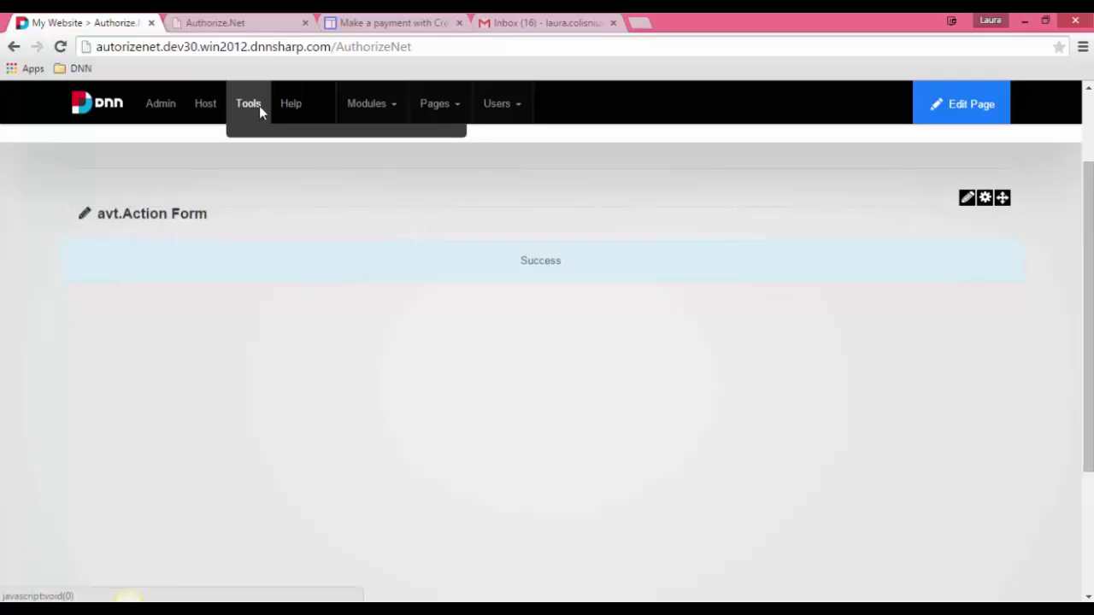
click(282, 29)
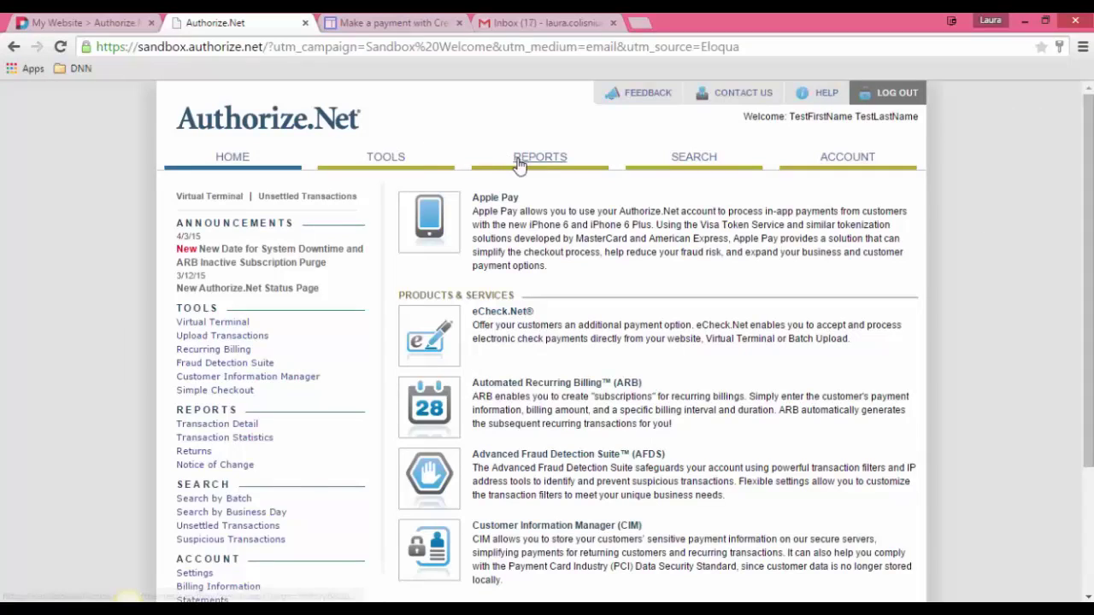
Step: Open REPORTS and reload the page, which lands on the Authorize.Net login page
click(548, 165)
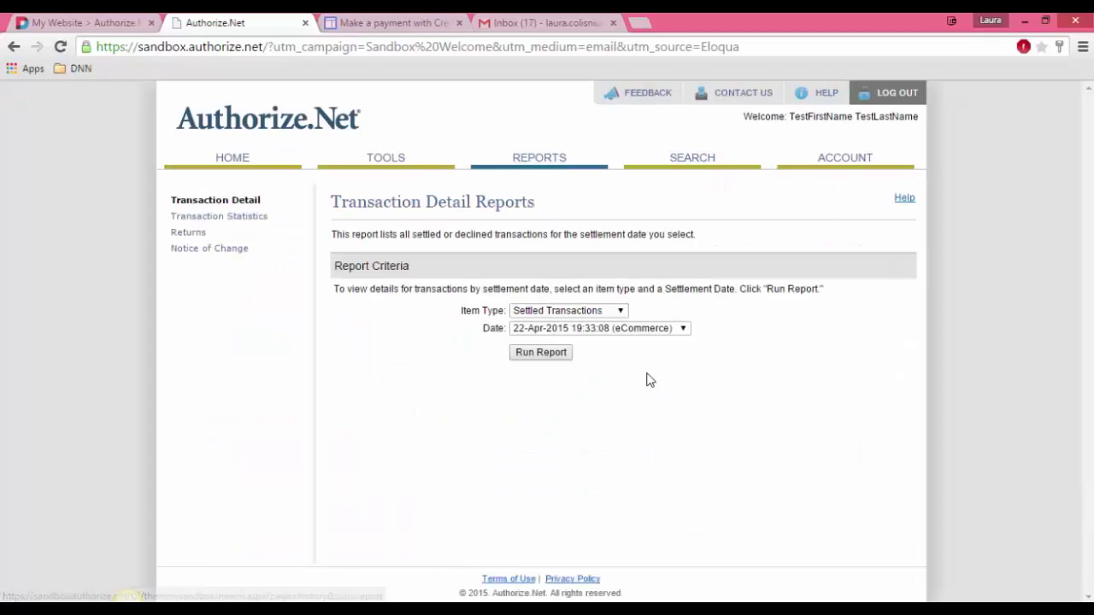
right_click(647, 375)
click(722, 162)
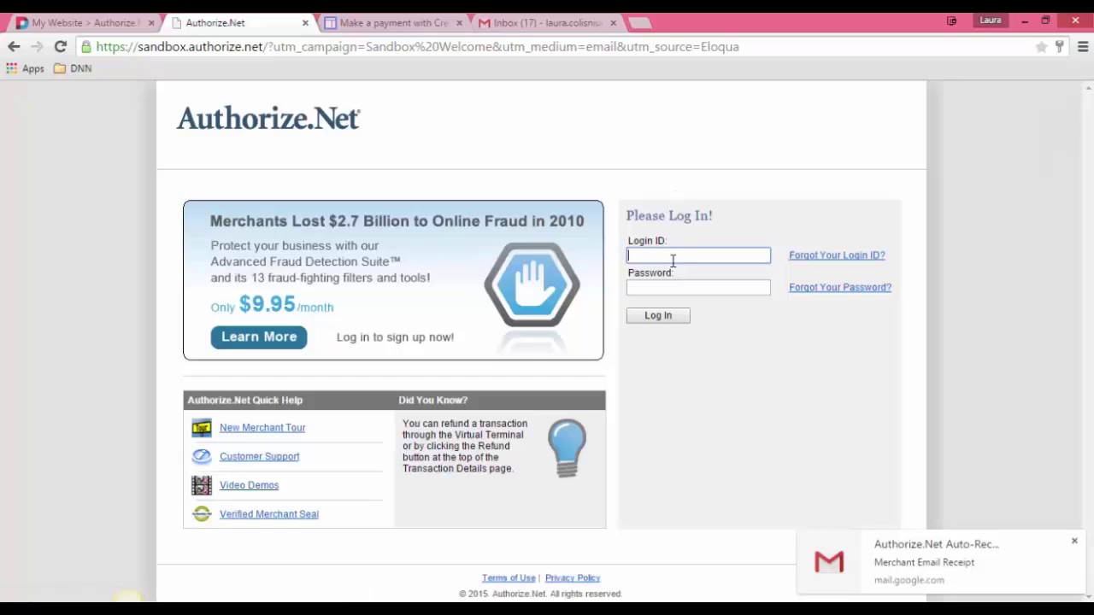
click(671, 256)
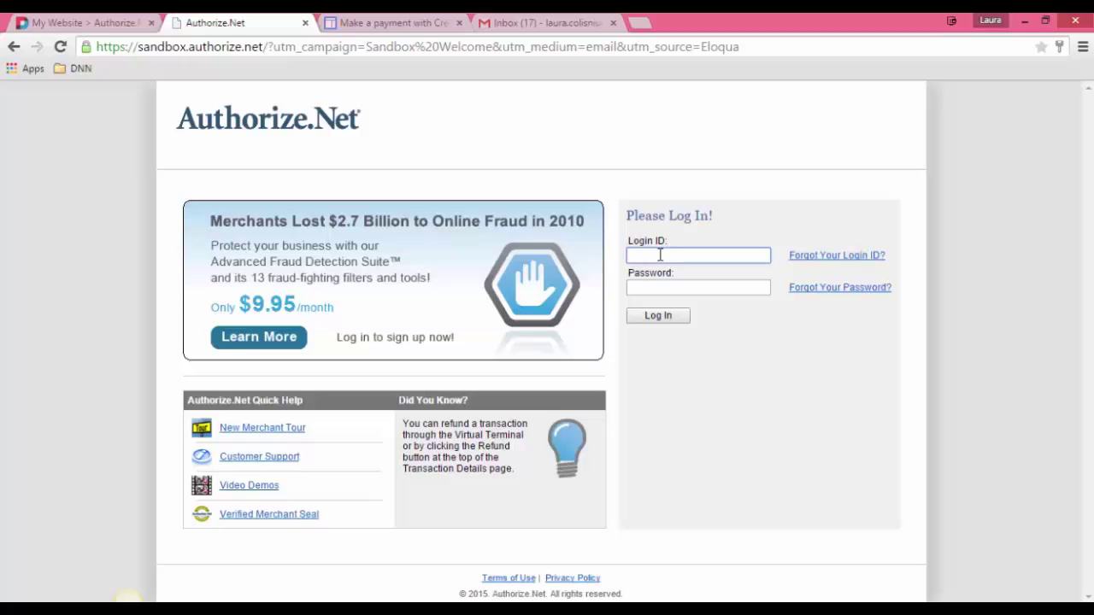
Step: Log in with the saved sandbox login ID and the re-entered password
click(659, 255)
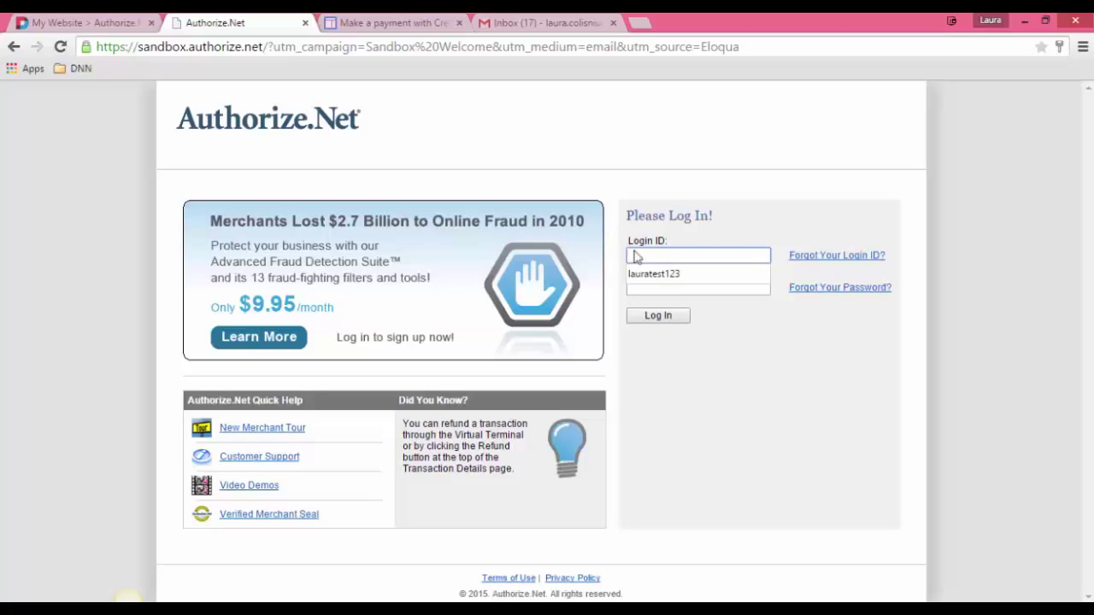
click(654, 273)
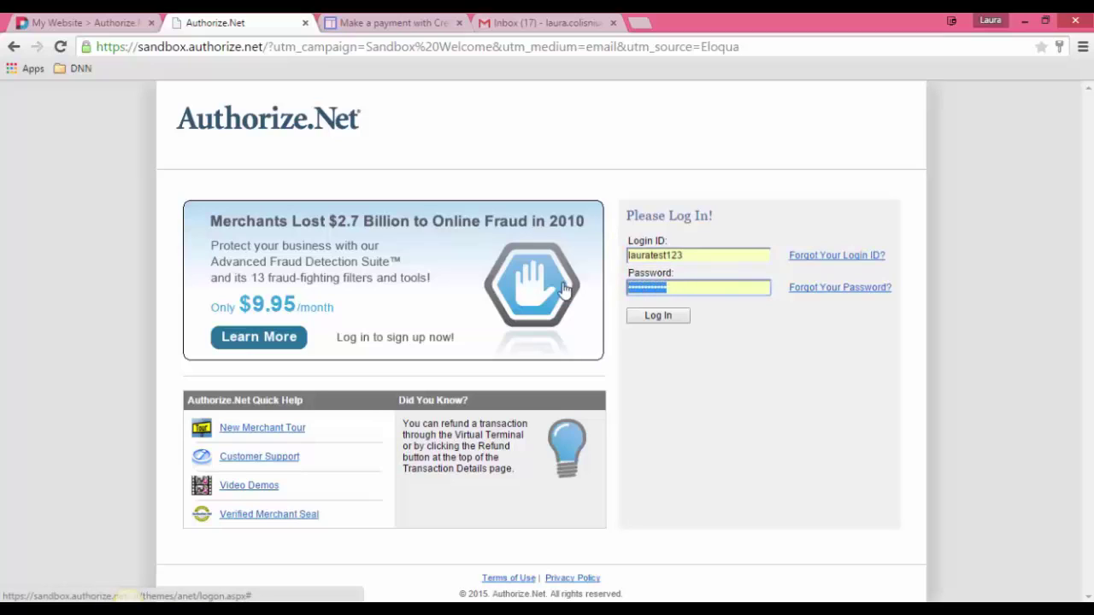
text(p)
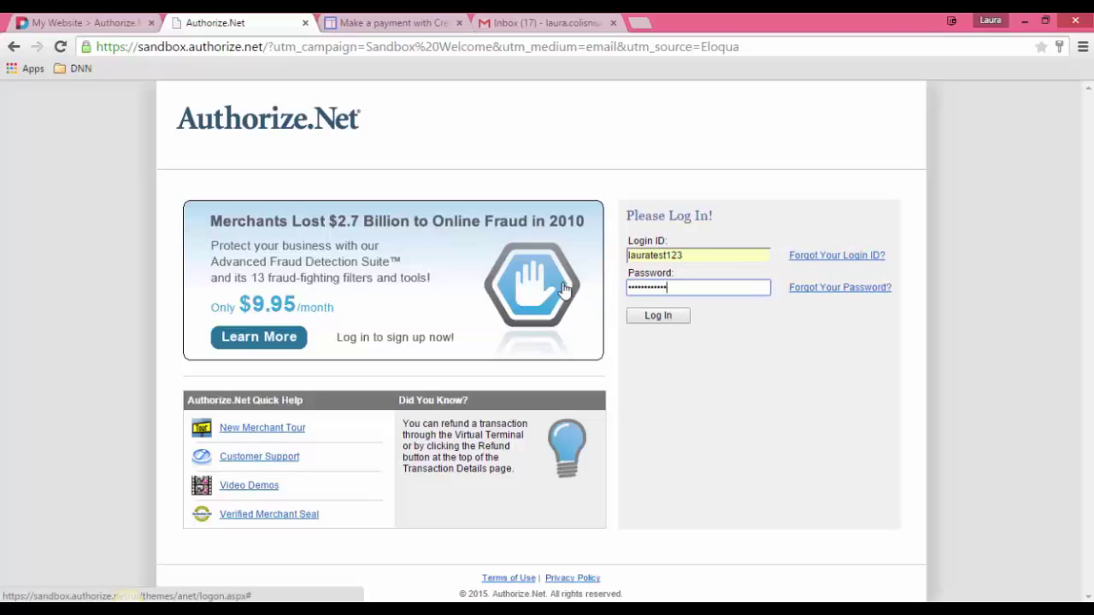
click(655, 318)
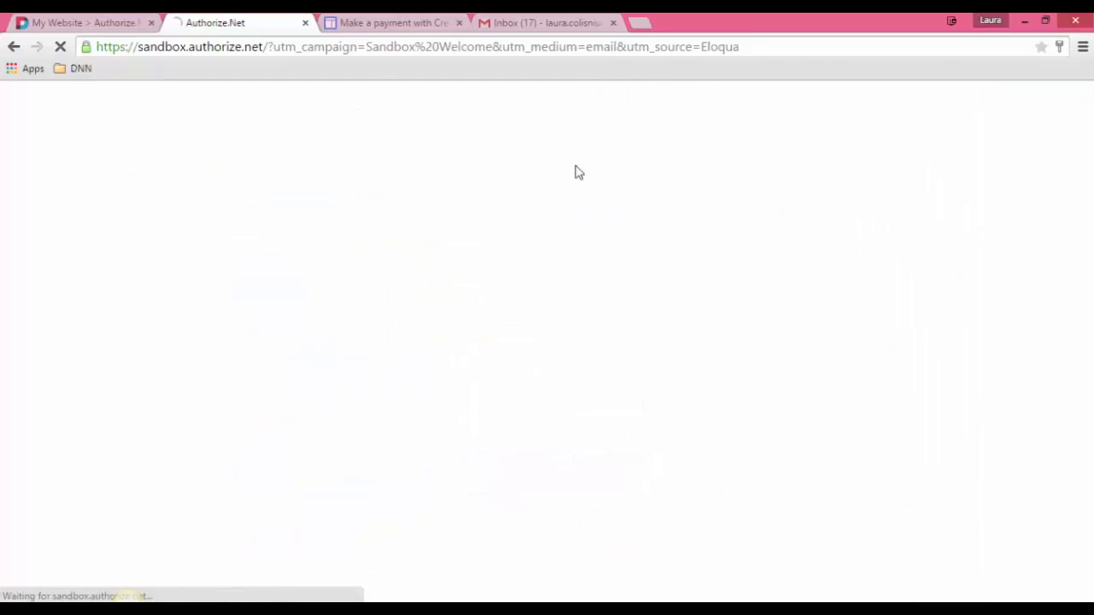
Step: Run the Settled Transactions report for 22-Apr-2015 and highlight its USD 300.00 transaction row
click(588, 316)
click(601, 323)
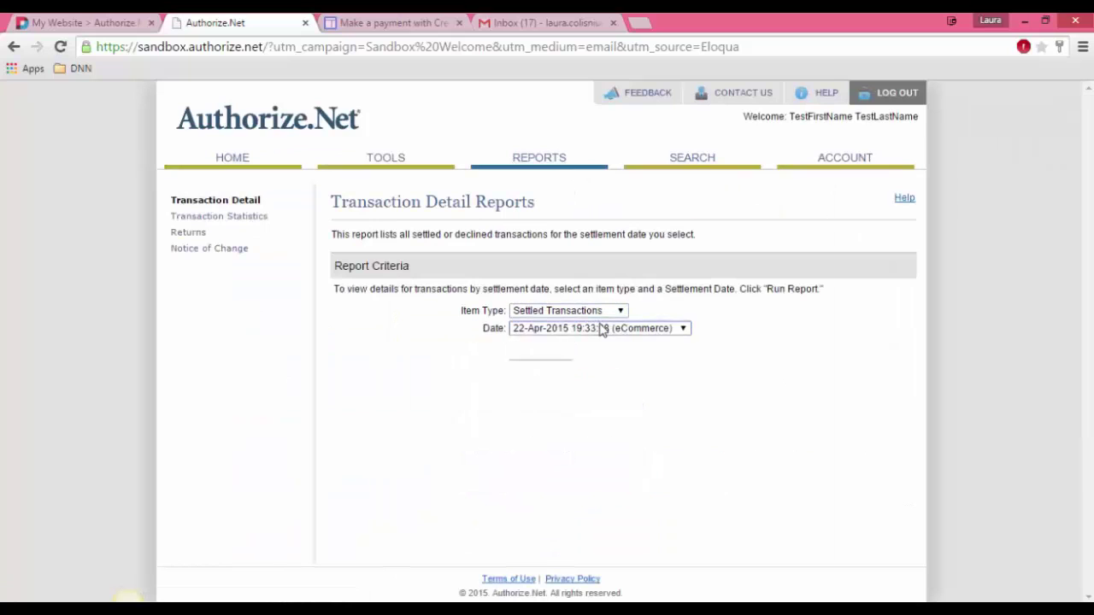
click(601, 330)
click(573, 341)
click(547, 352)
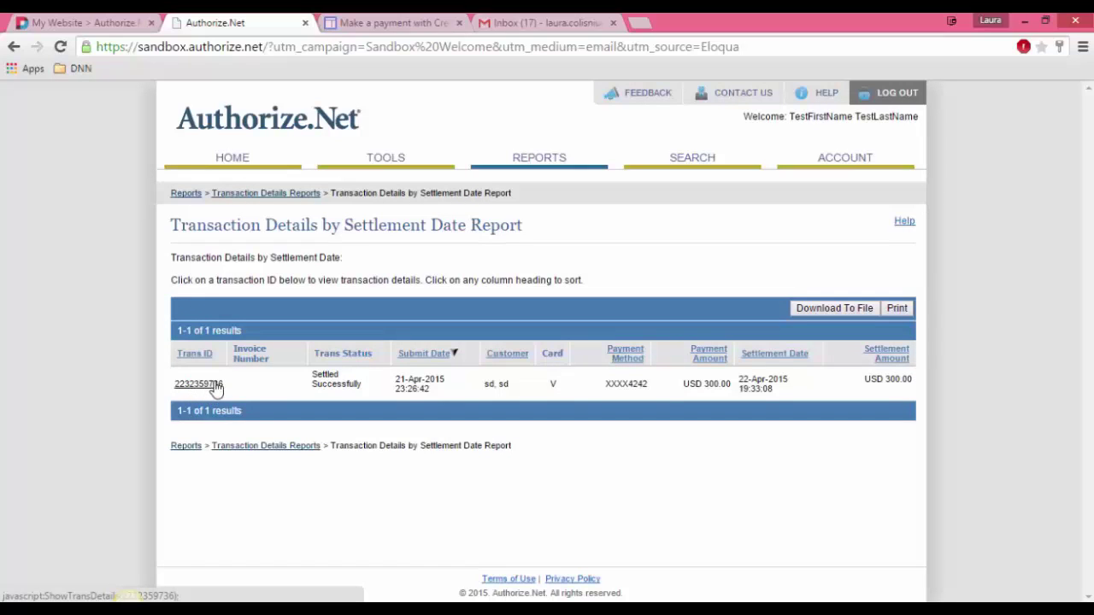
drag(913, 386, 196, 407)
click(540, 472)
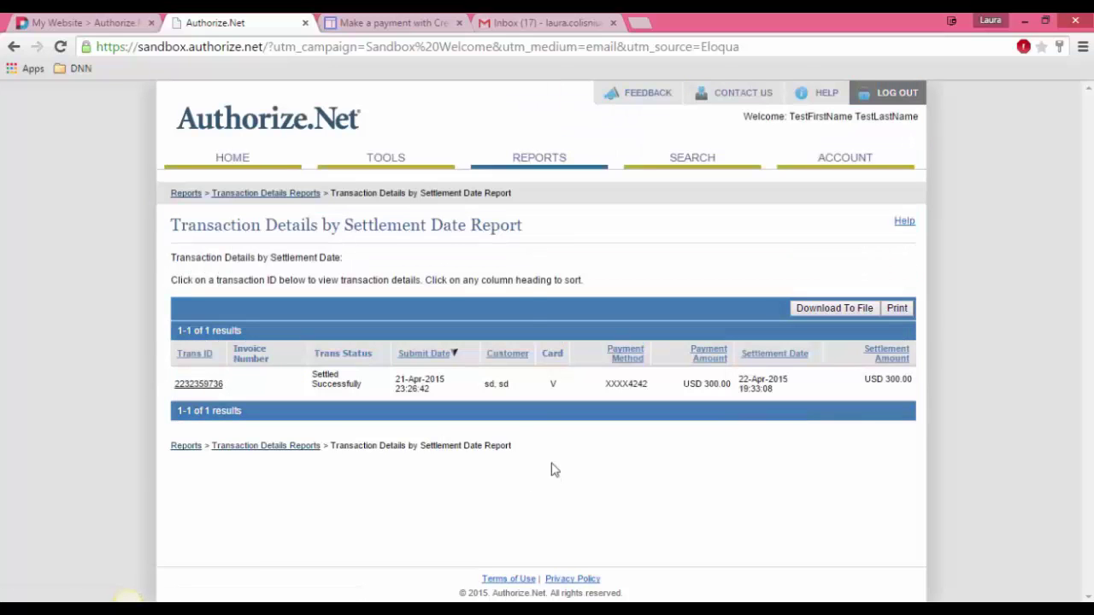